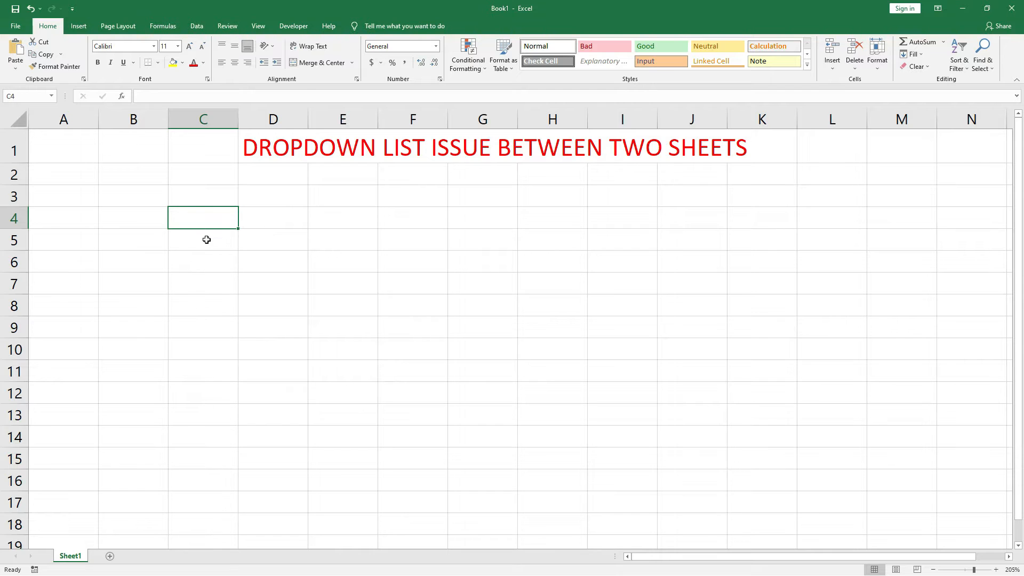
# Enter the heading Month in cell C4
pyautogui.click(206, 238)
pyautogui.click(210, 213)
pyautogui.write('m')
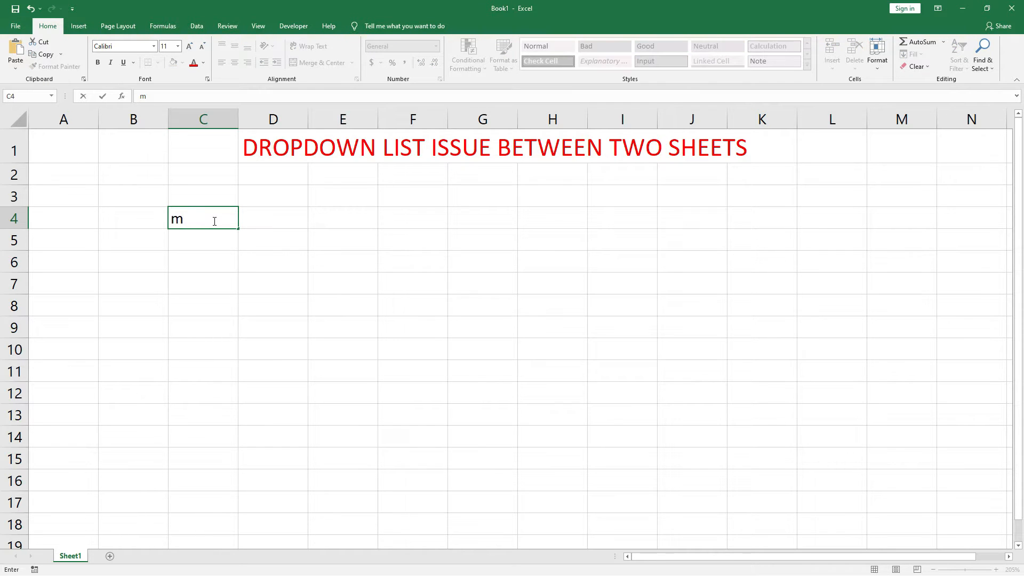
pyautogui.press('BackSpace')
pyautogui.write('m')
pyautogui.press('BackSpace')
pyautogui.write('Month')
pyautogui.press('Return')
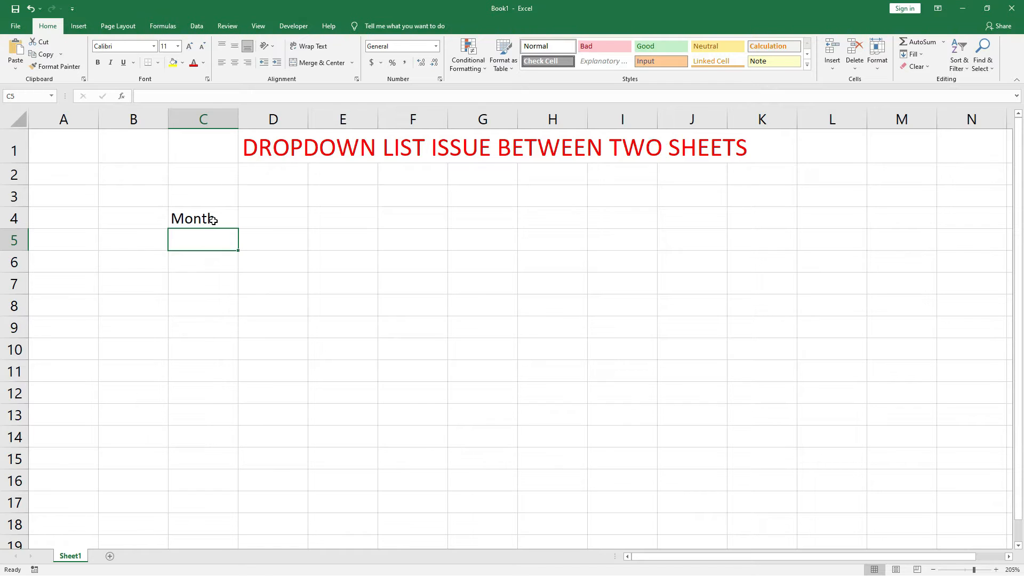
# Enter January in C5 and fill the month series down through July in C11
pyautogui.write('Jau')
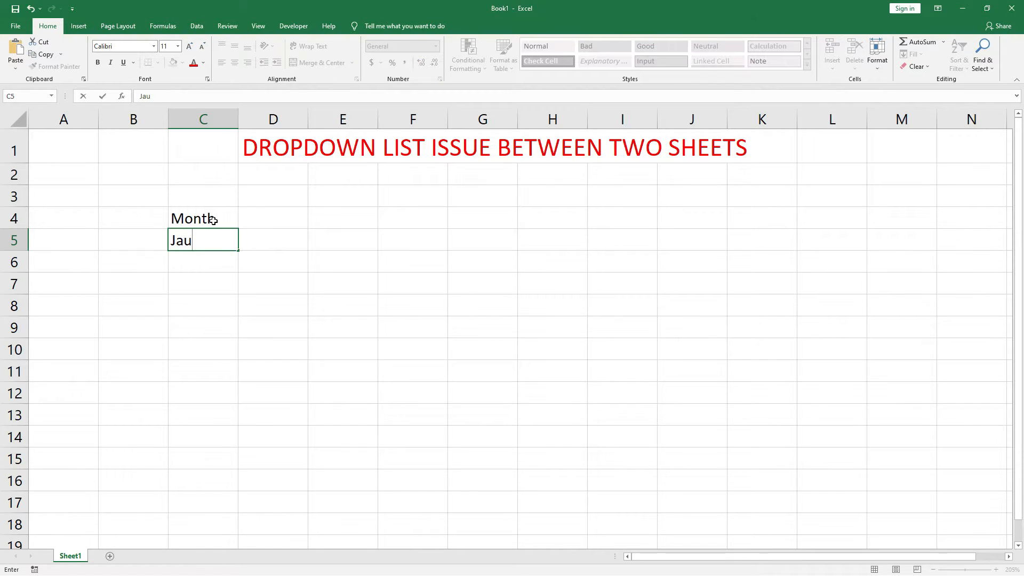
pyautogui.press('BackSpace')
pyautogui.write('nuary')
pyautogui.hotkey('ctrl', 'Return')
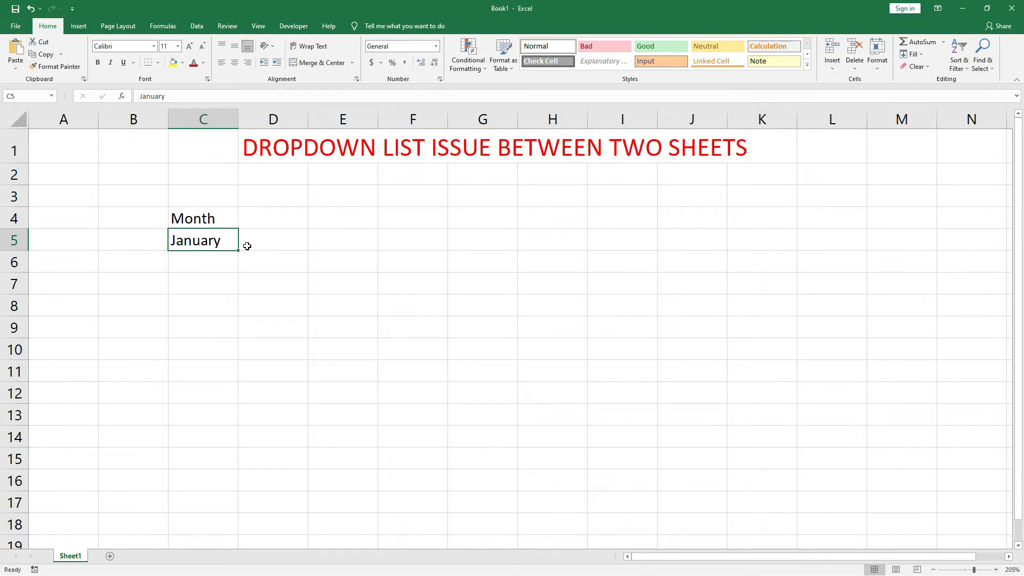
pyautogui.moveTo(239, 250); pyautogui.dragTo(227, 374)
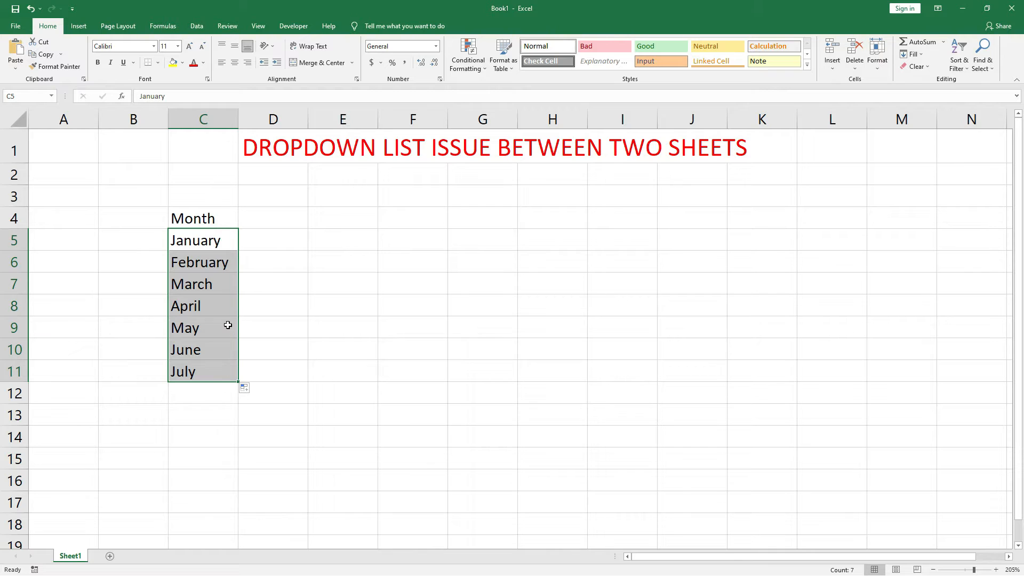
# Highlight cell E5 with a yellow fill
pyautogui.click(201, 231)
pyautogui.click(345, 235)
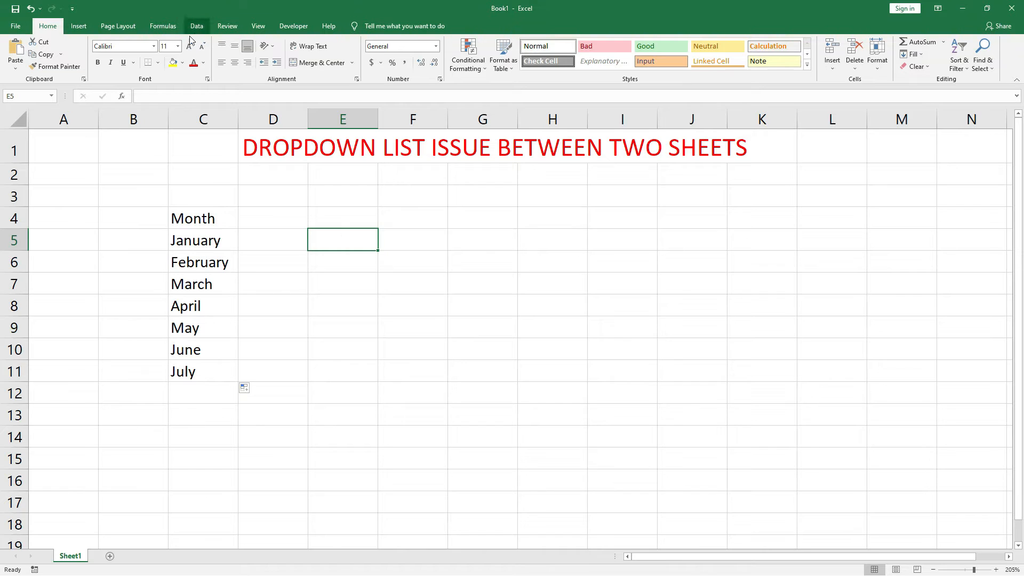
pyautogui.click(172, 62)
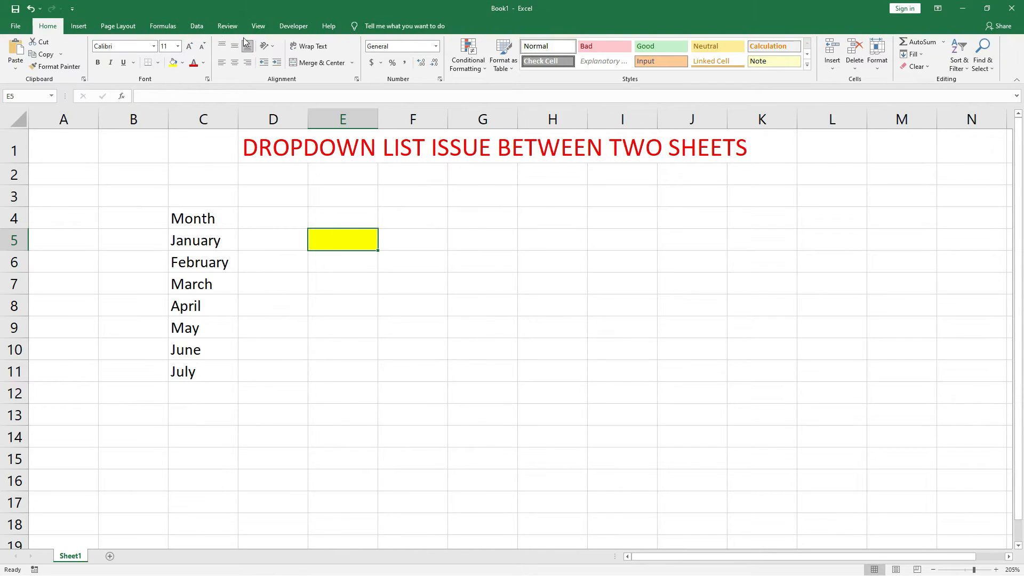
# Add List data validation to E5 with the source =$C$5:$C$11, and expand its dropdown to check the months
pyautogui.click(197, 25)
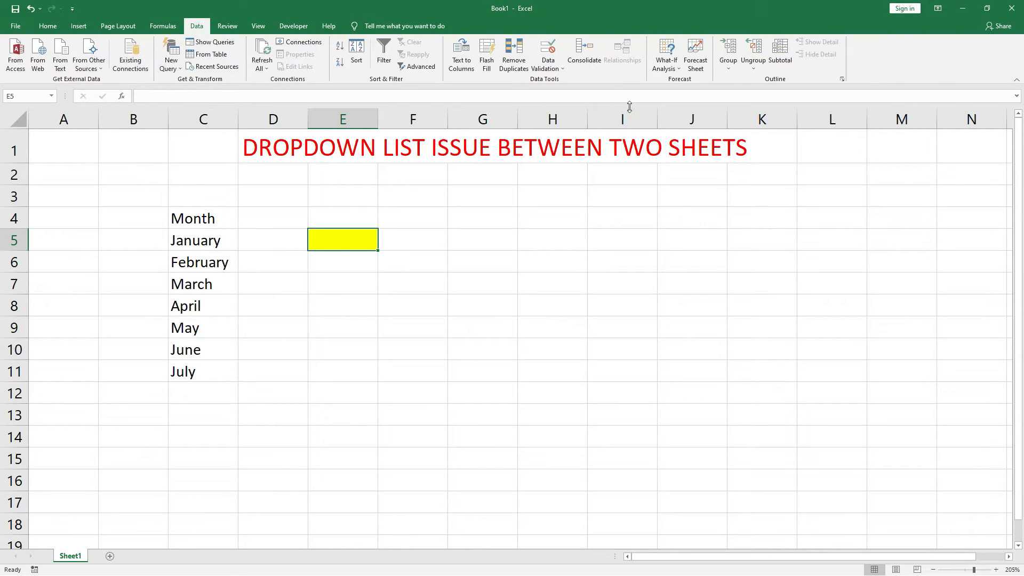
pyautogui.click(547, 51)
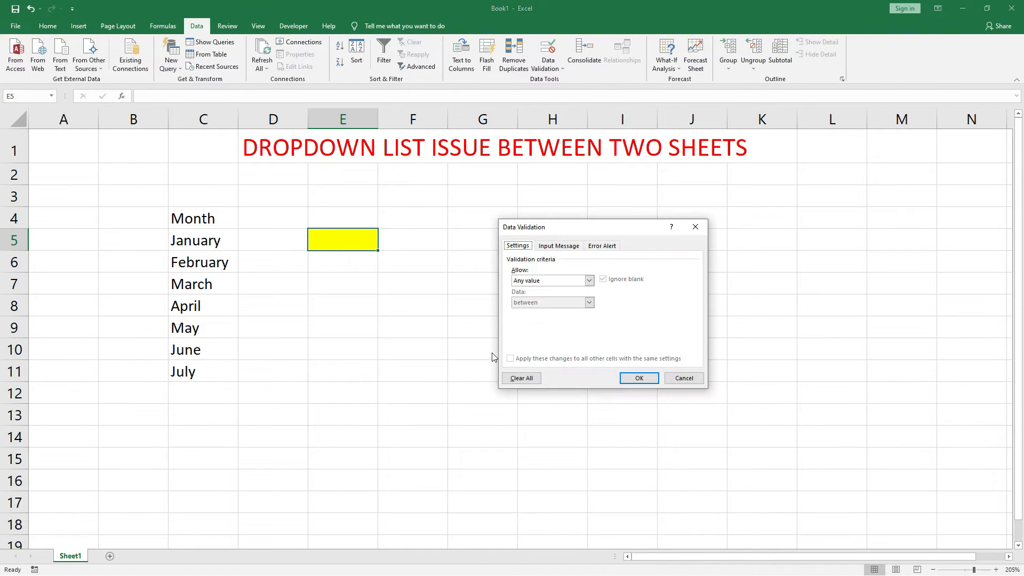
pyautogui.click(577, 280)
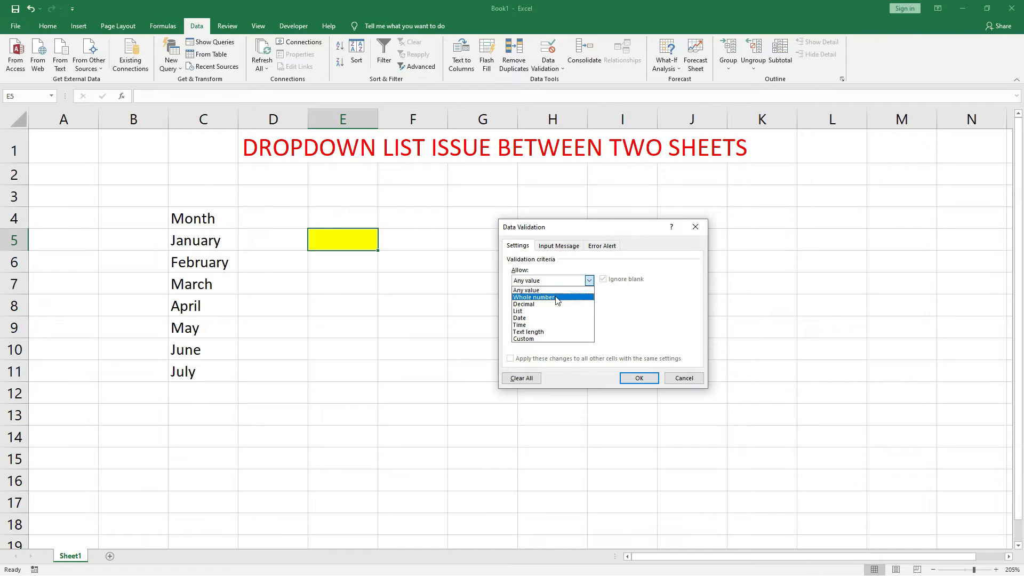
pyautogui.click(542, 311)
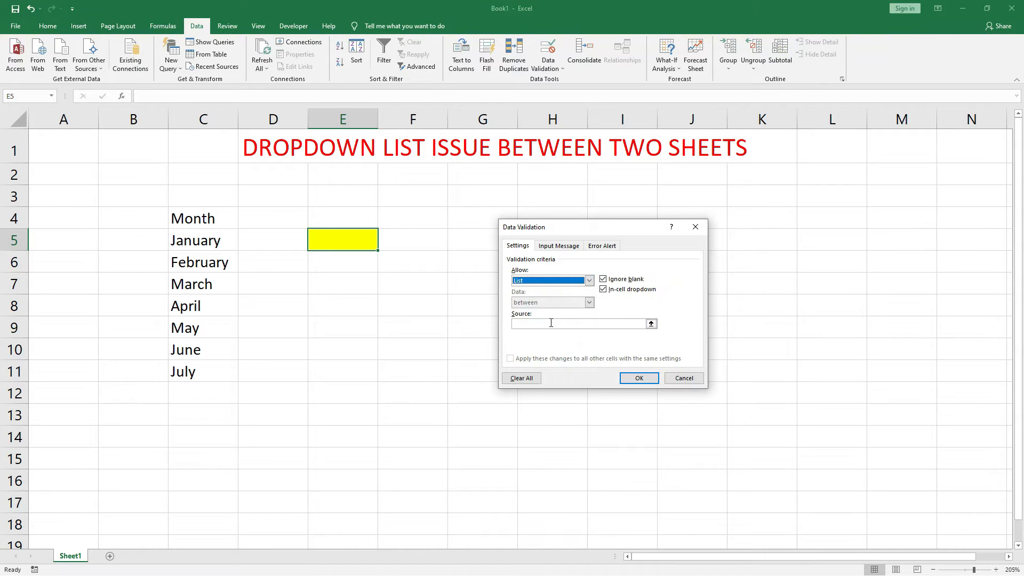
pyautogui.click(549, 325)
pyautogui.write('=')
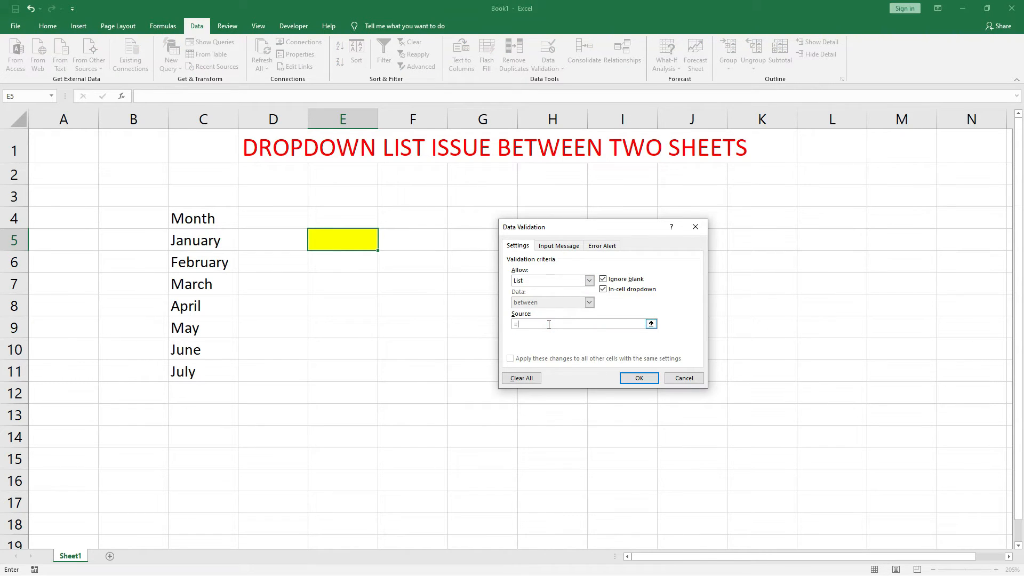
pyautogui.moveTo(231, 238); pyautogui.dragTo(208, 377)
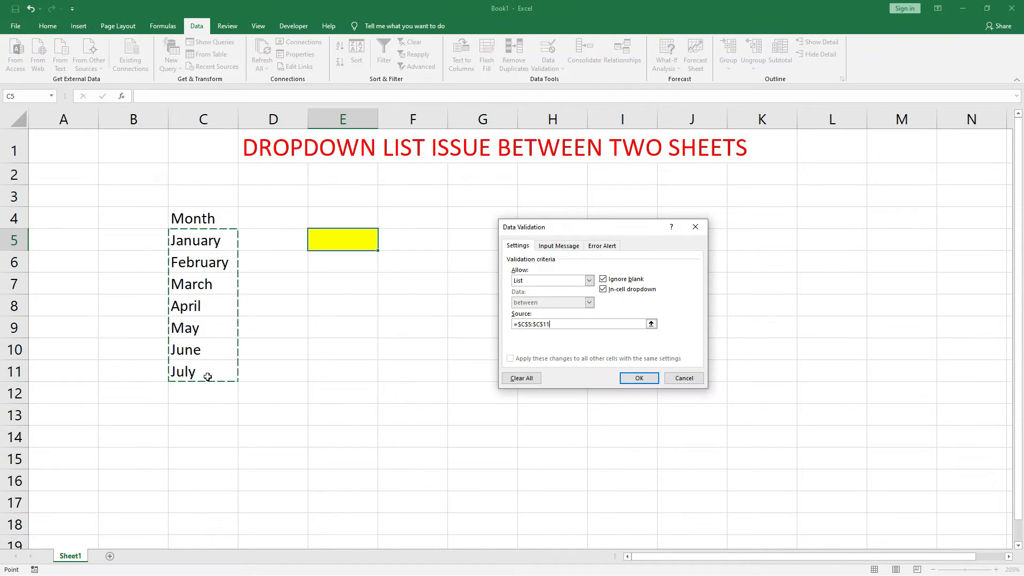
pyautogui.press('Return')
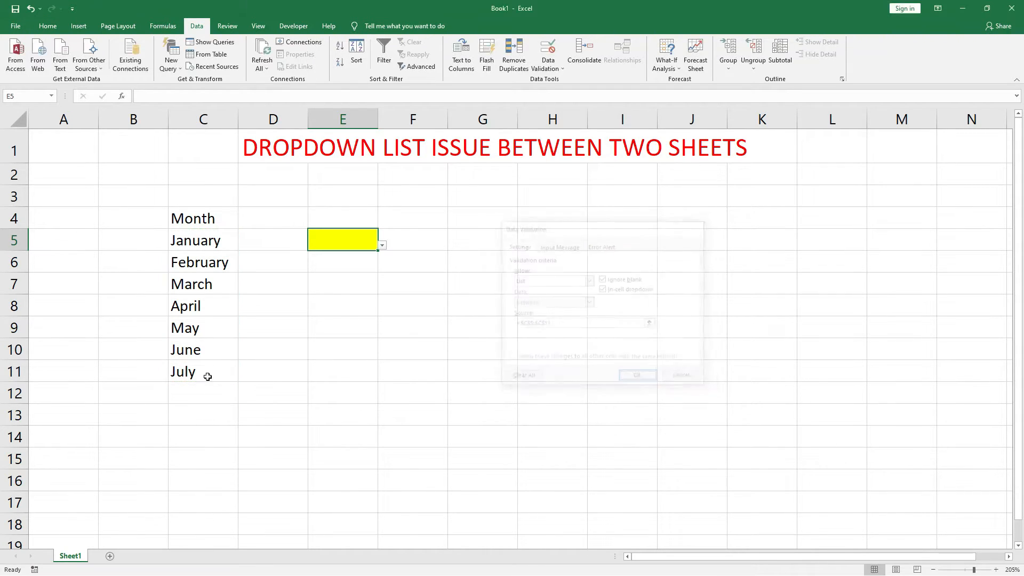
pyautogui.click(383, 246)
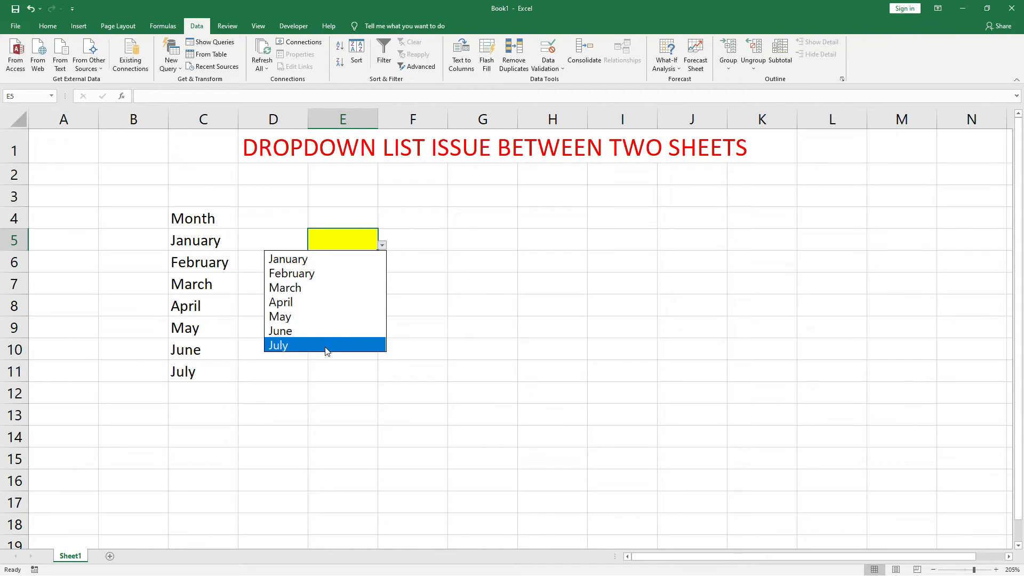
# Enter August in cell C12, directly below July
pyautogui.click(204, 389)
pyautogui.click(204, 389)
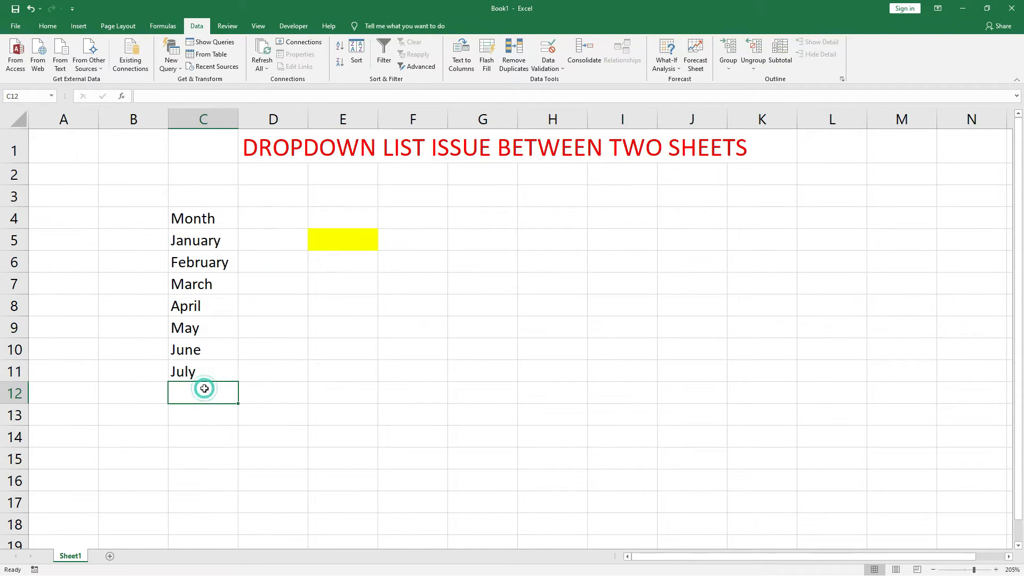
pyautogui.write('Sep')
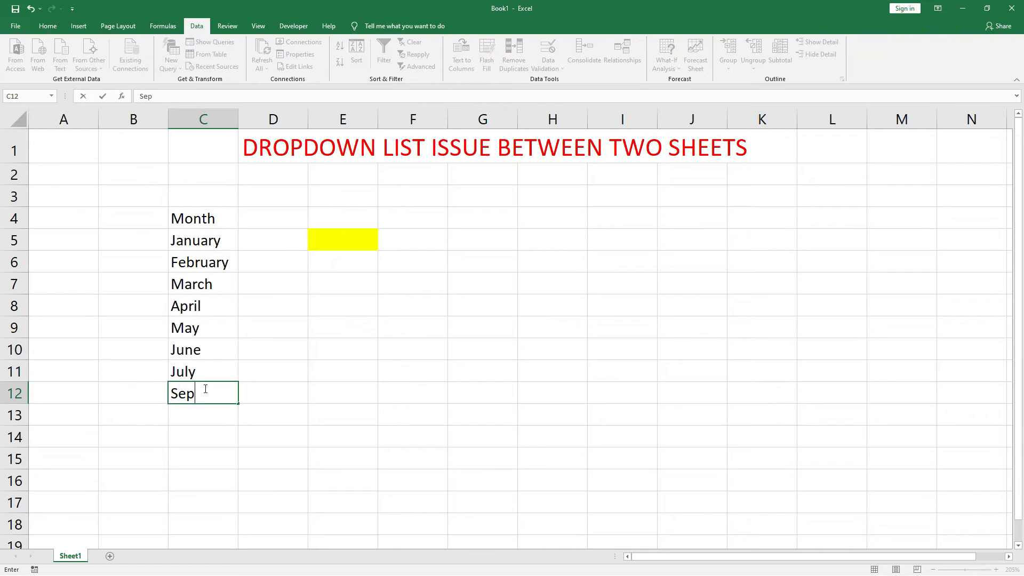
pyautogui.press('BackSpace')
pyautogui.press('BackSpace')
pyautogui.press('BackSpace')
pyautogui.write('August')
pyautogui.press('Return')
pyautogui.click(204, 389)
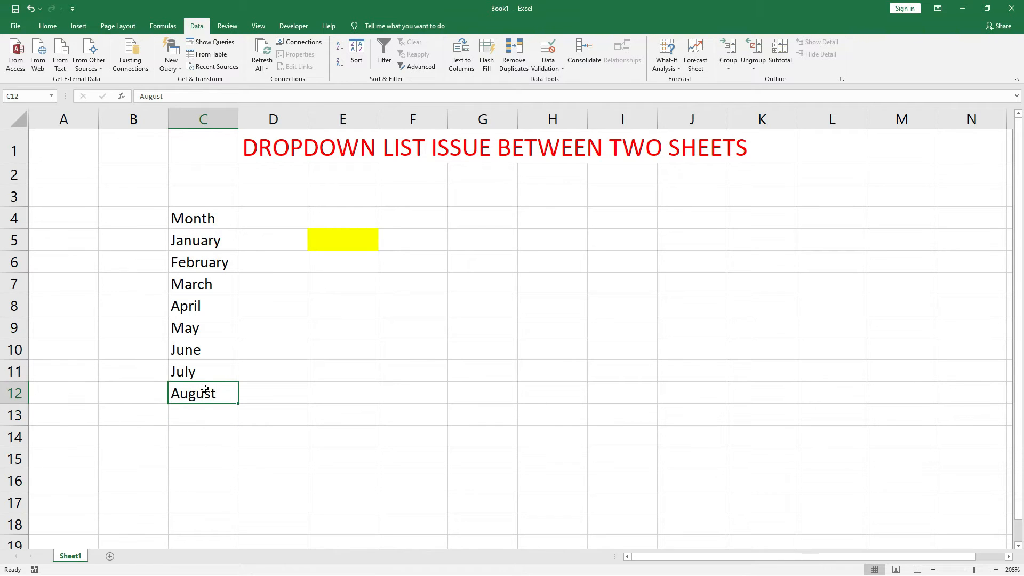
# Check whether E5's dropdown offers the month added below July
pyautogui.click(364, 238)
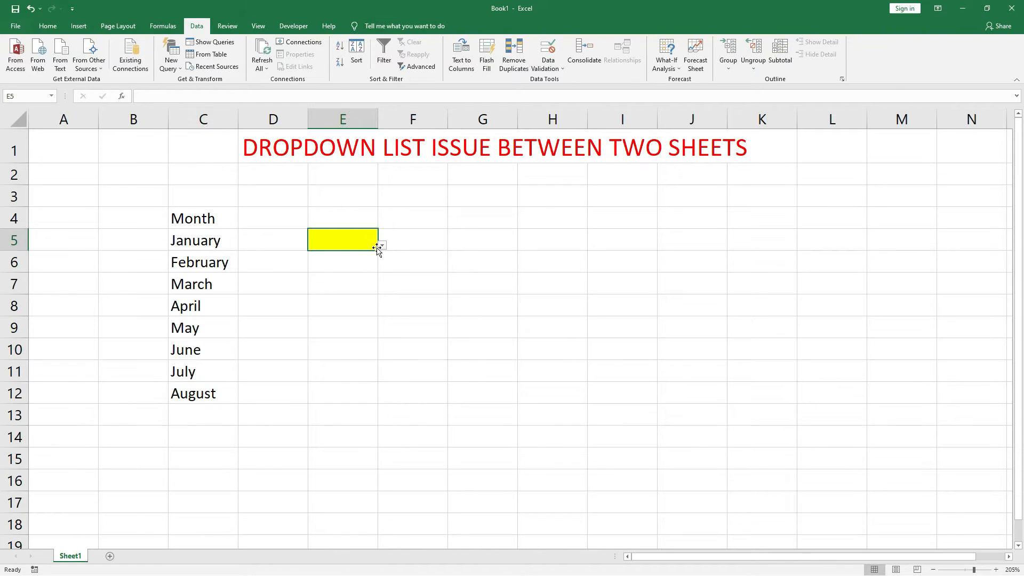
pyautogui.click(382, 245)
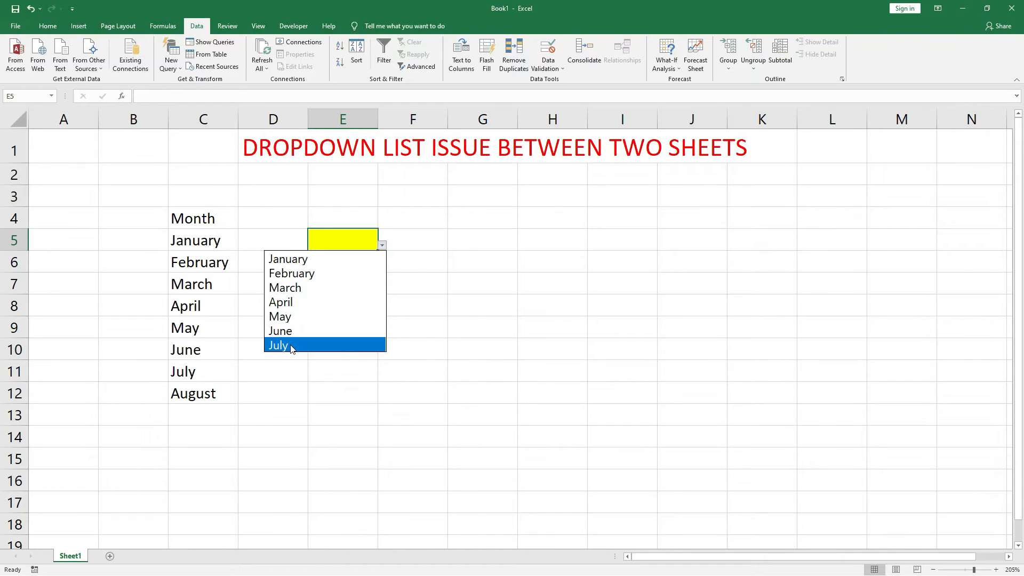
pyautogui.click(254, 362)
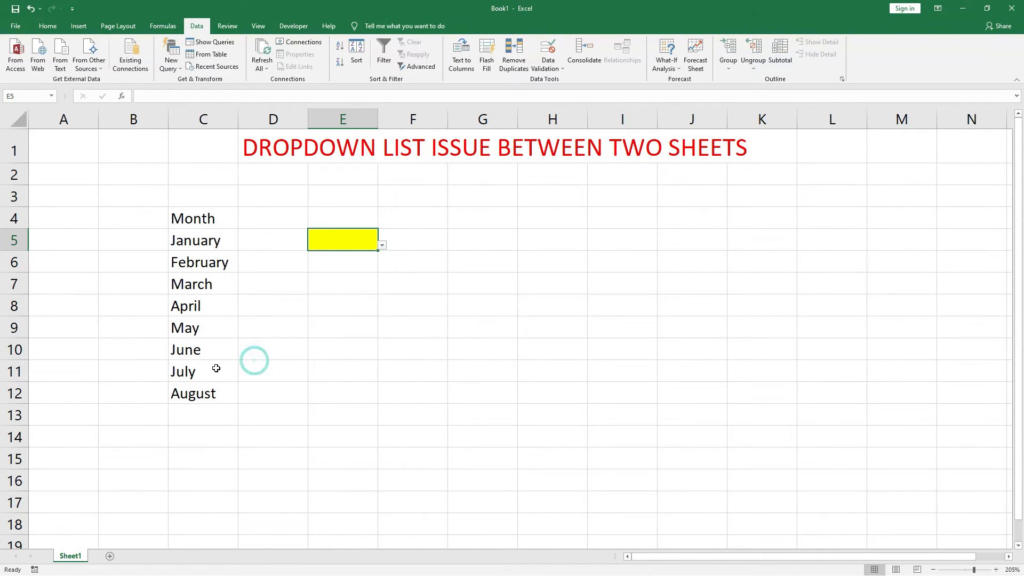
pyautogui.click(215, 367)
# Delete the August entry from cell C12
pyautogui.click(211, 390)
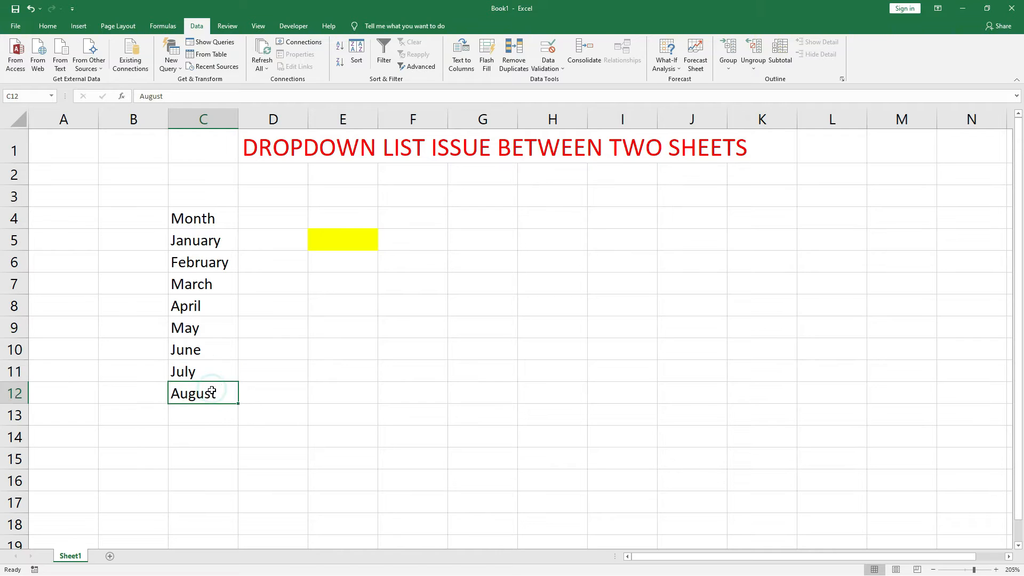
pyautogui.press('Delete')
pyautogui.press('Up')
pyautogui.press('Up')
pyautogui.press('Up')
pyautogui.press('Up')
pyautogui.press('Up')
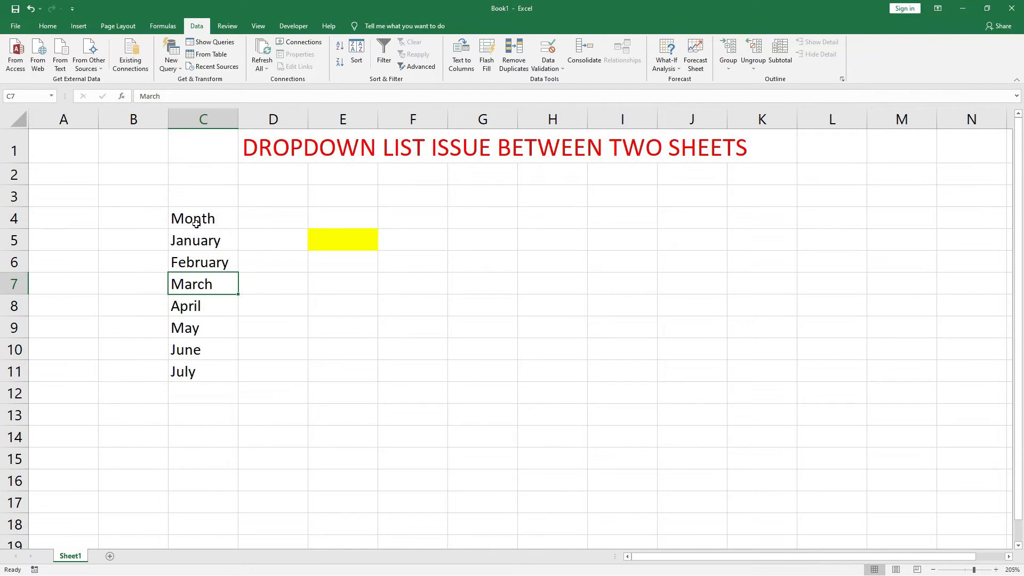
# Convert the month list in C4:C11 into a table with headers
pyautogui.moveTo(197, 223); pyautogui.dragTo(194, 373)
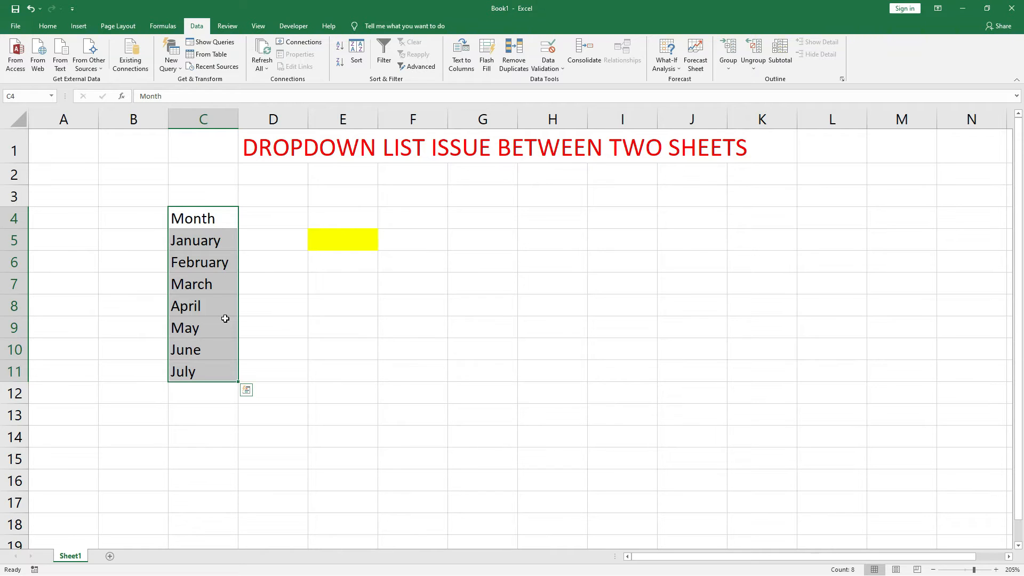
pyautogui.hotkey('ctrl', 't')
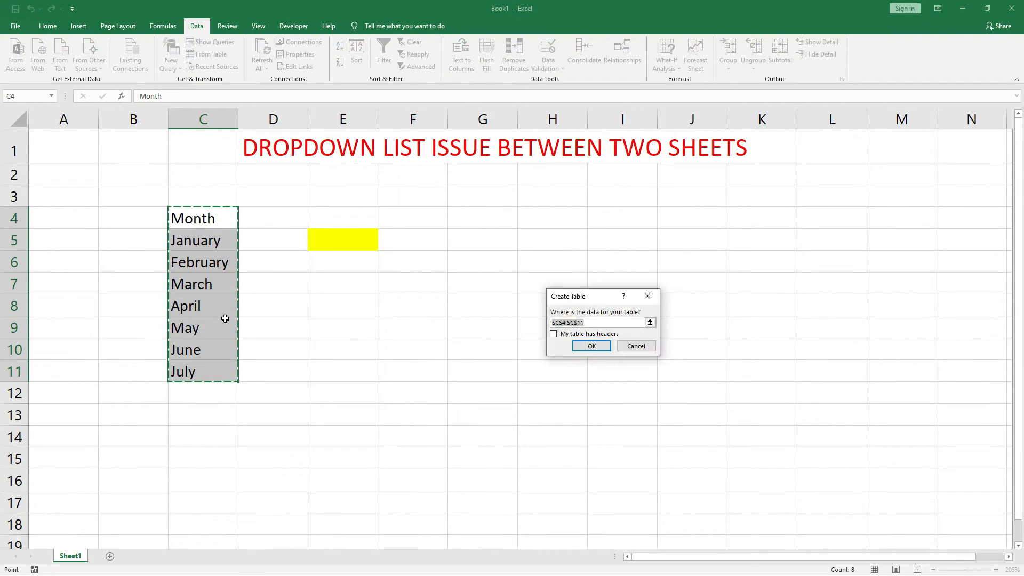
pyautogui.click(554, 335)
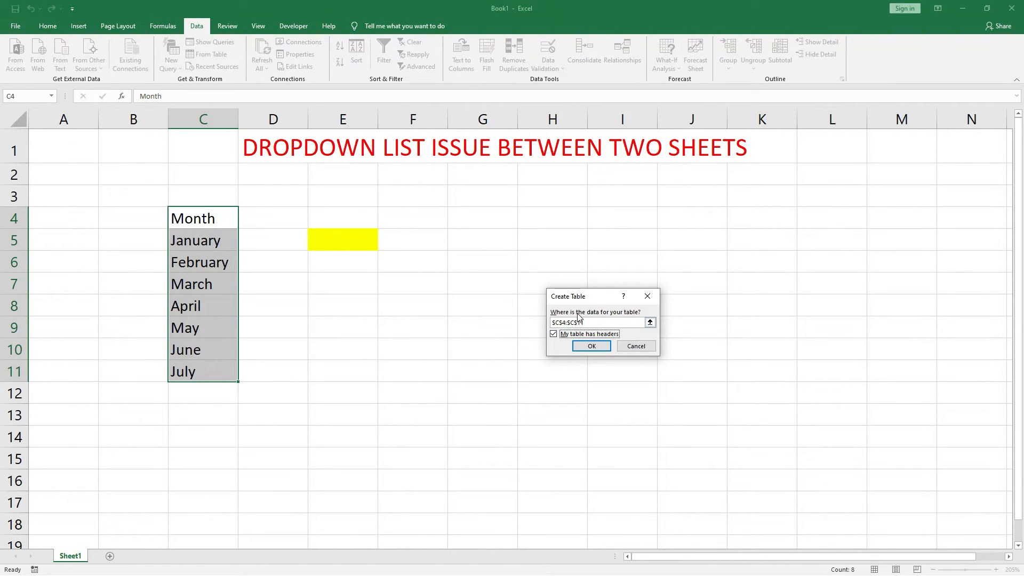
pyautogui.click(592, 346)
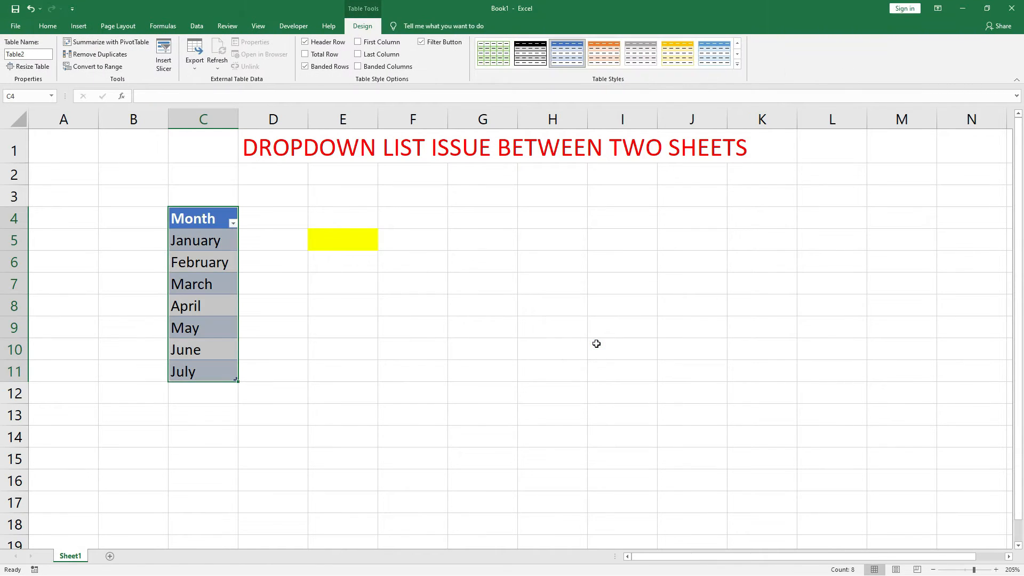
pyautogui.click(214, 274)
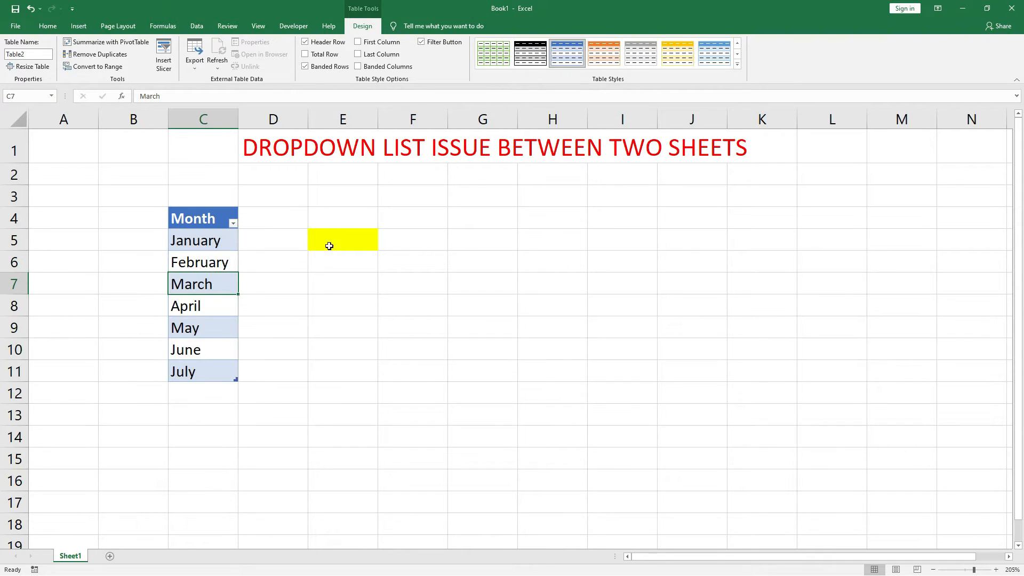
# Add August in C12 as a new row of the Month table, and check E5's dropdown for it
pyautogui.click(349, 236)
pyautogui.click(208, 389)
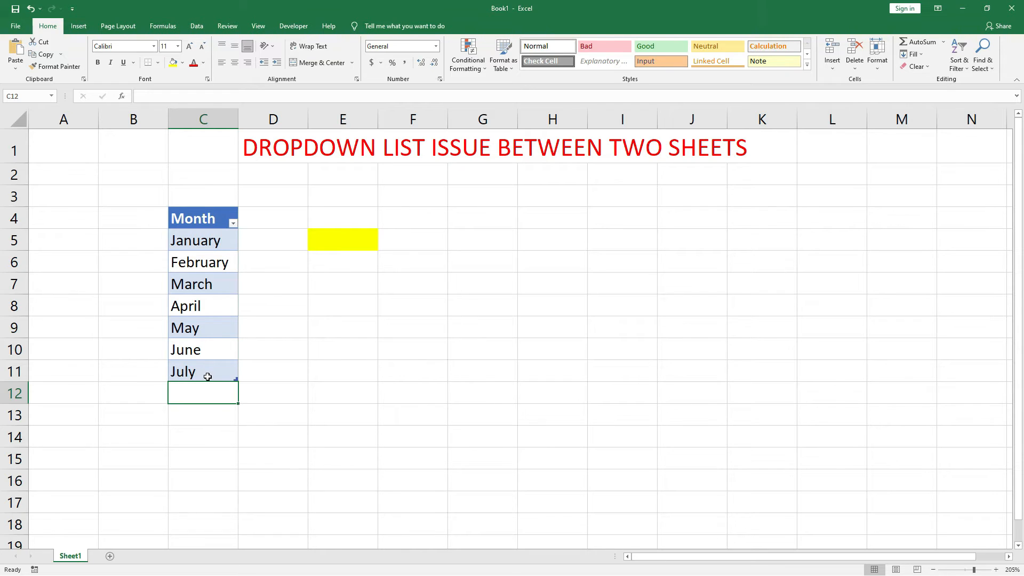
pyautogui.write('August')
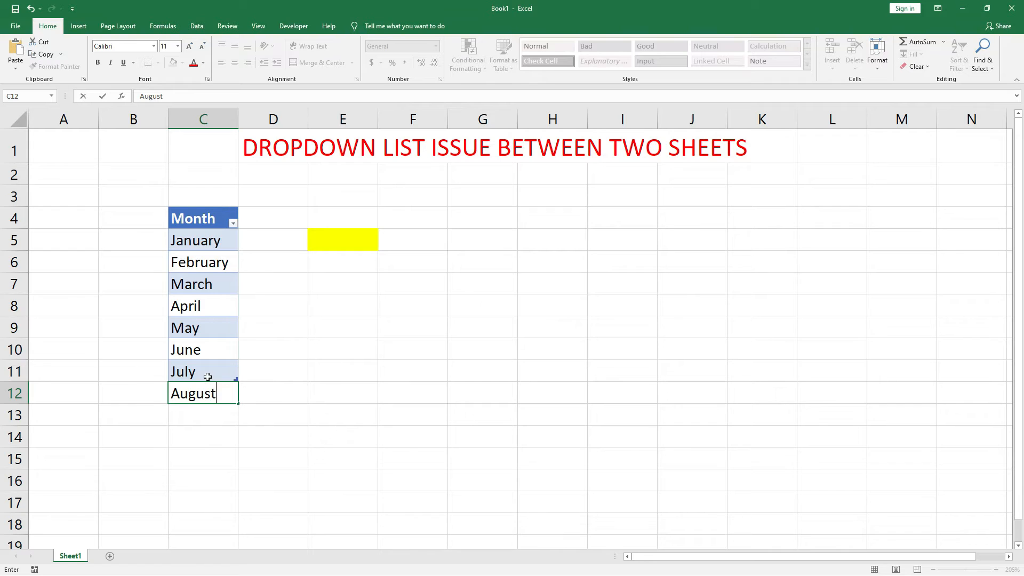
pyautogui.hotkey('ctrl', 'Return')
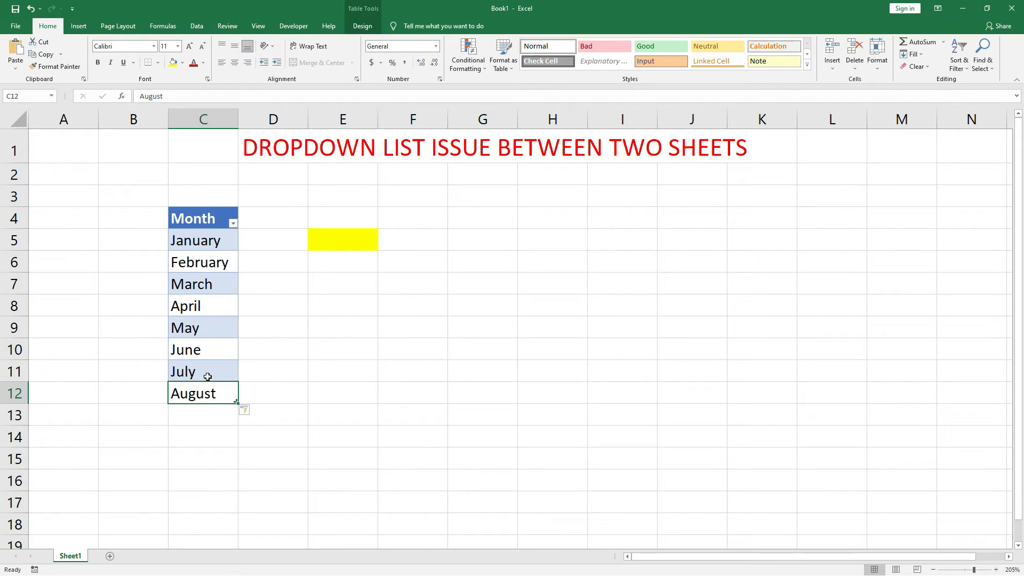
pyautogui.click(369, 236)
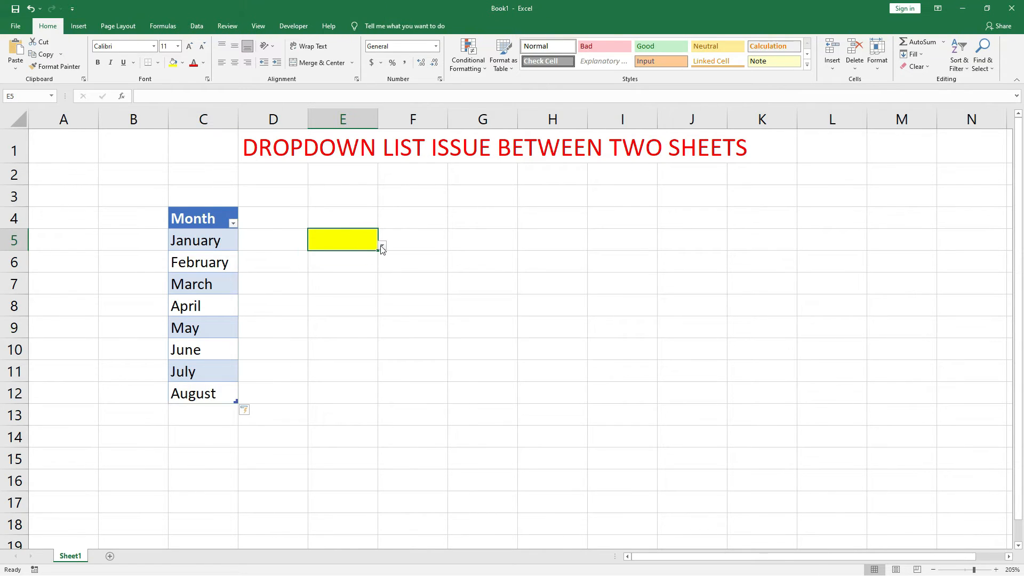
pyautogui.click(382, 246)
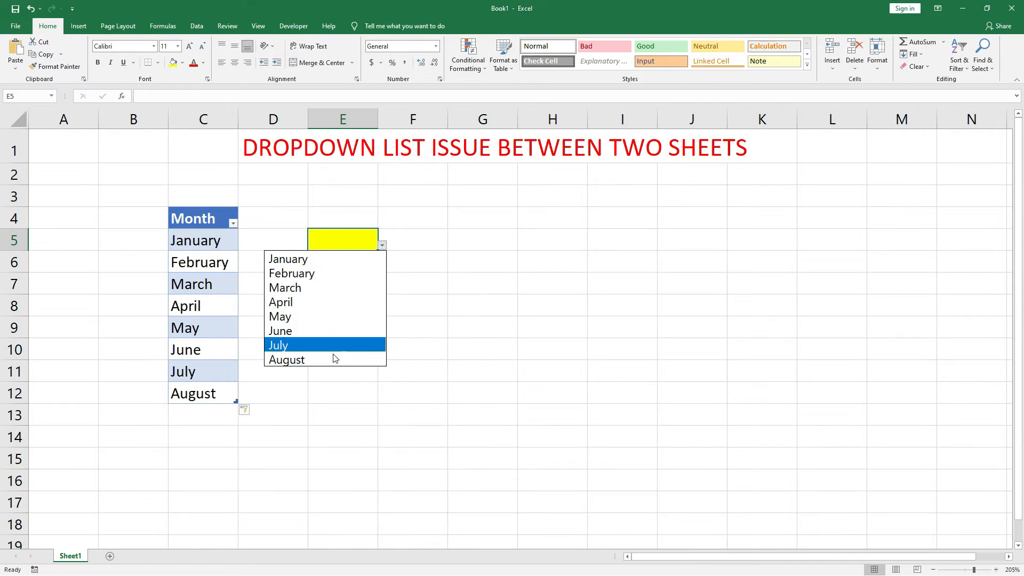
# Add September in C13 as a new row of the Month table, and check E5's dropdown for it
pyautogui.click(204, 410)
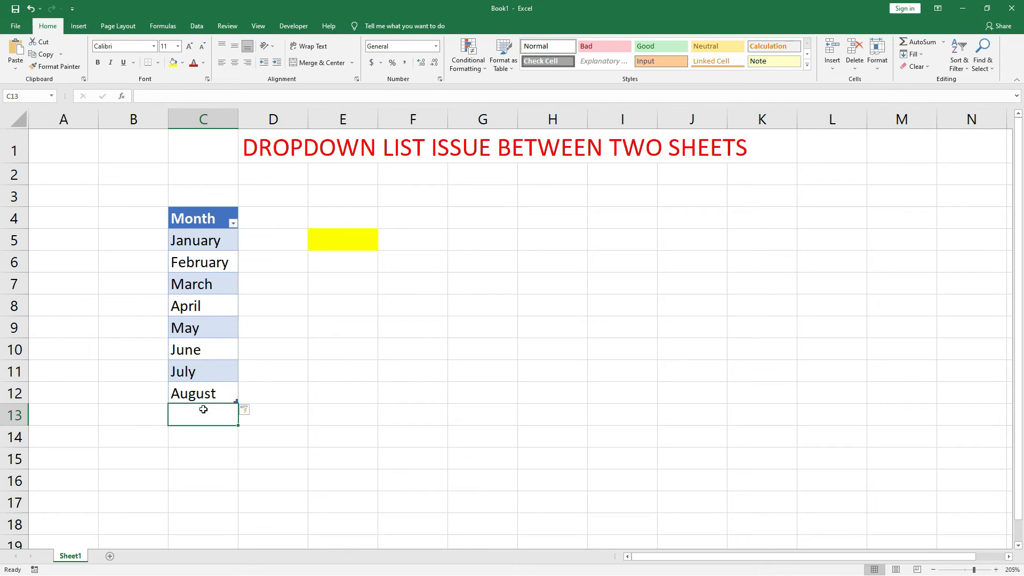
pyautogui.write('Septe')
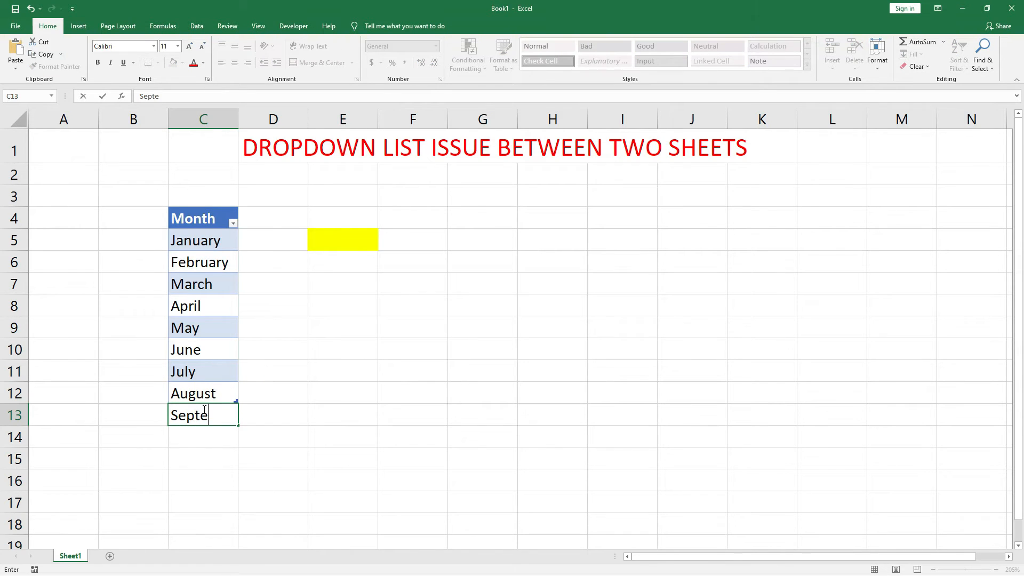
pyautogui.write('mber')
pyautogui.hotkey('ctrl', 'Return')
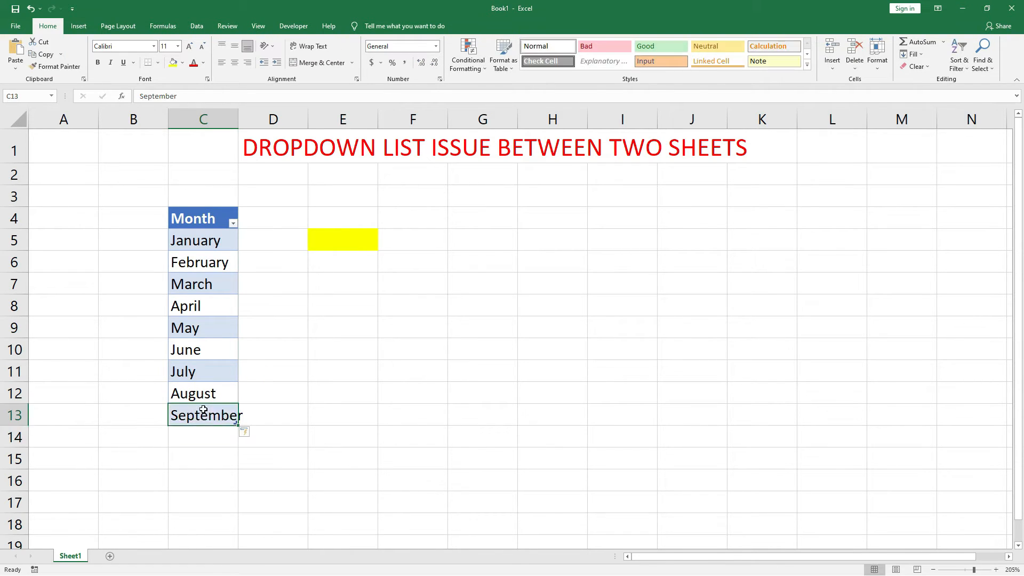
pyautogui.click(341, 233)
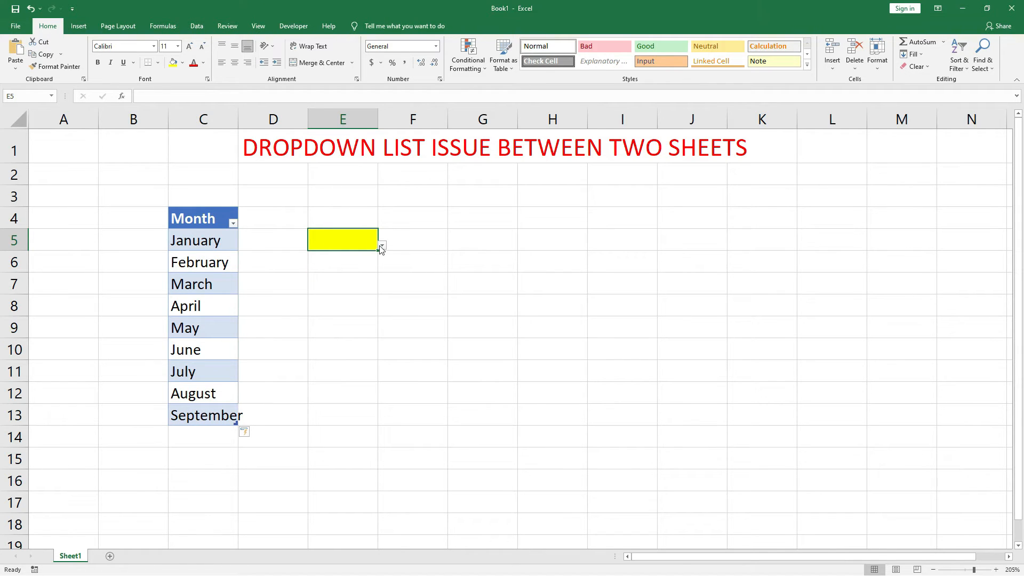
pyautogui.click(382, 246)
pyautogui.moveTo(368, 312); pyautogui.dragTo(372, 344)
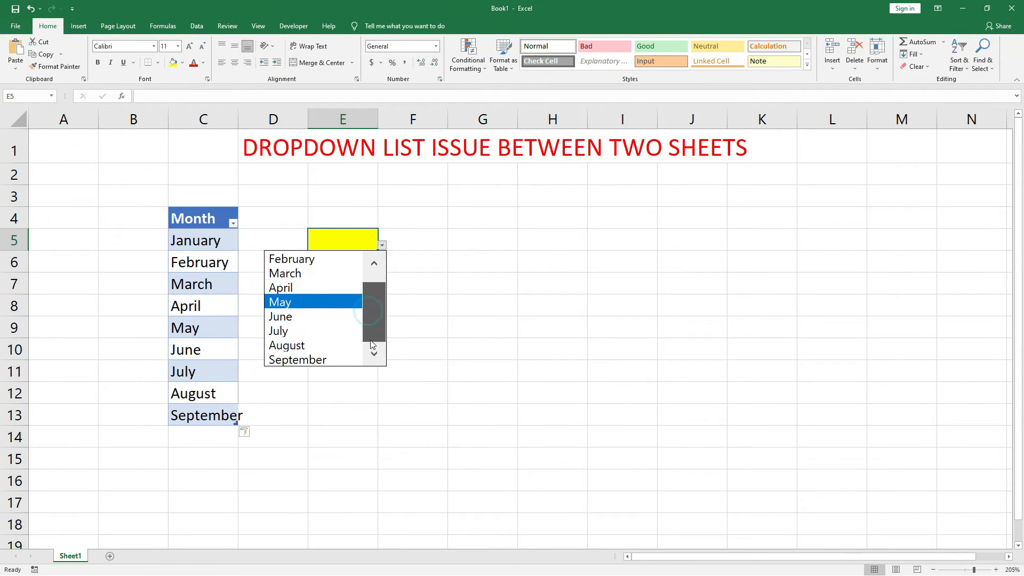
pyautogui.click(291, 388)
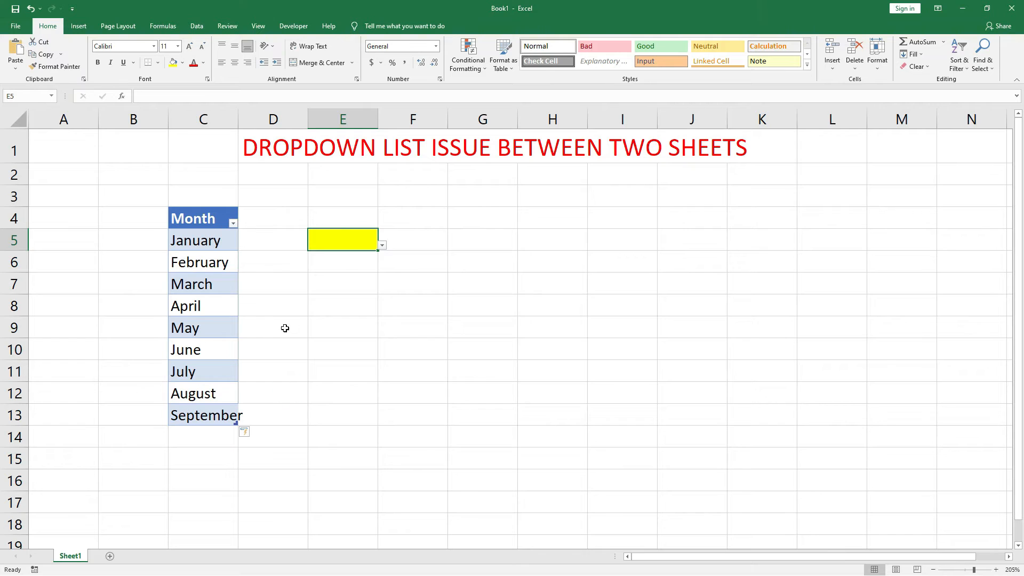
# Undo the addition of September below August in the Month table
pyautogui.click(203, 392)
pyautogui.click(205, 415)
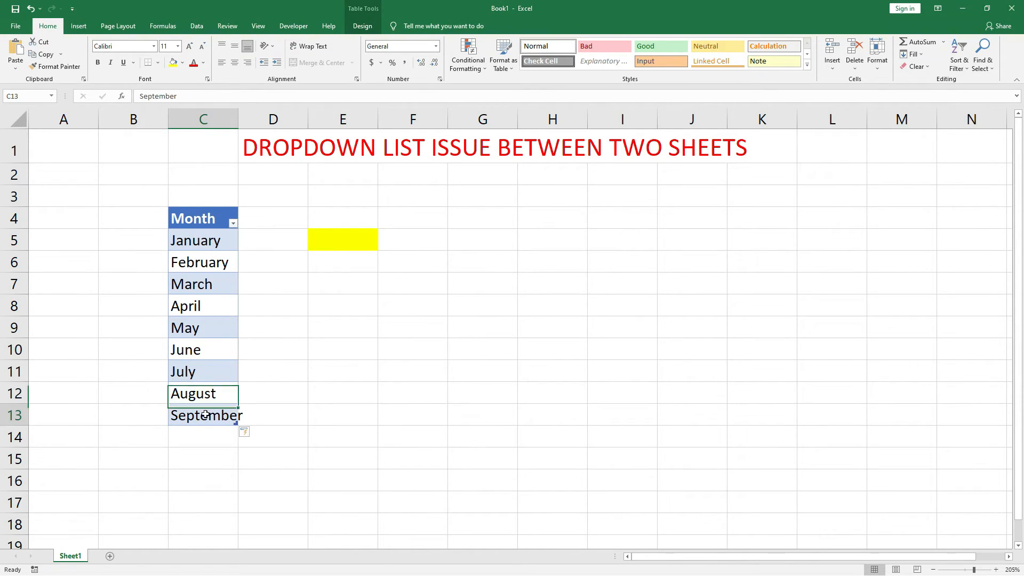
pyautogui.click(204, 393)
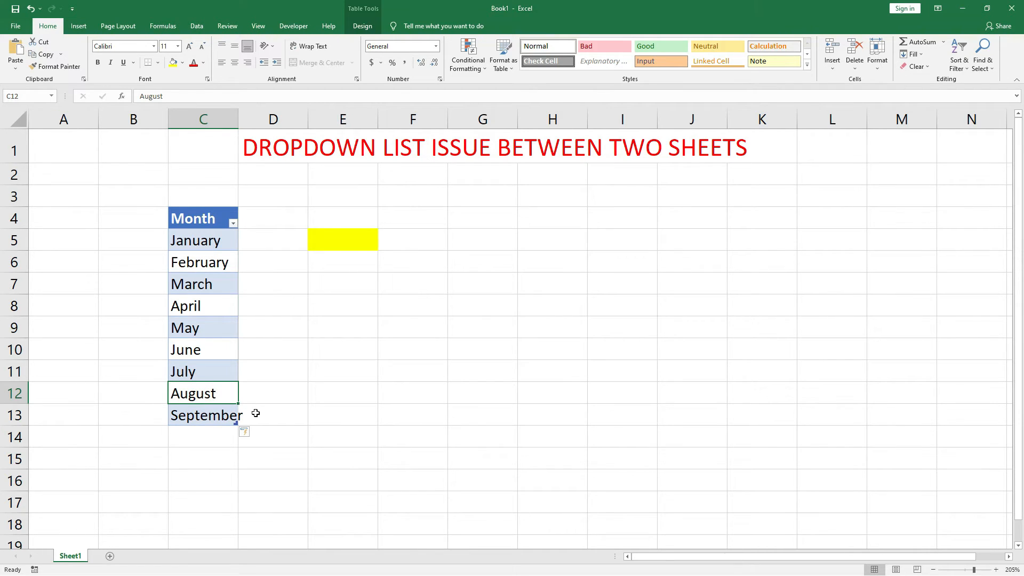
pyautogui.hotkey('ctrl', 'z')
pyautogui.hotkey('ctrl', 'z')
pyautogui.click(314, 342)
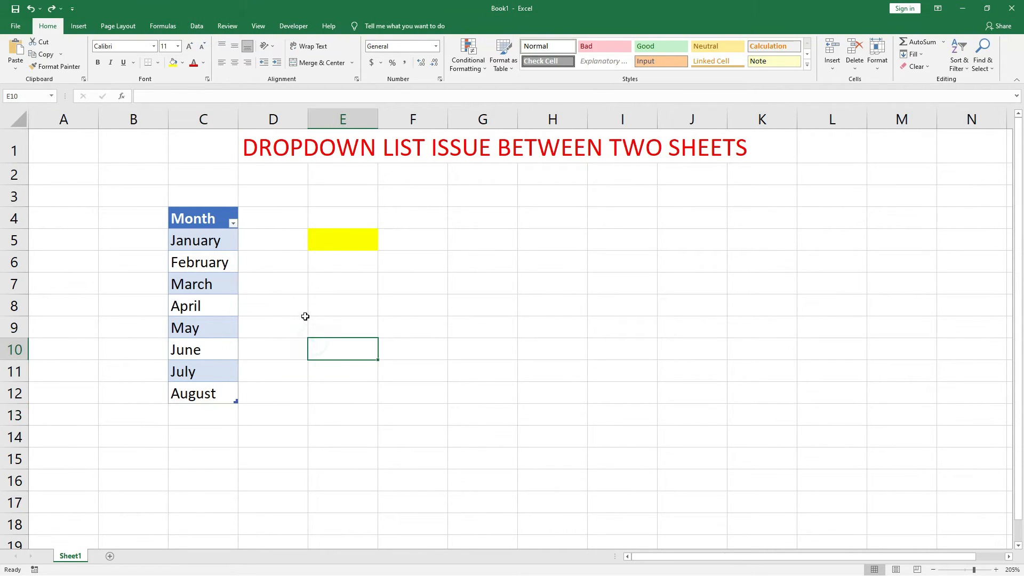
pyautogui.click(335, 230)
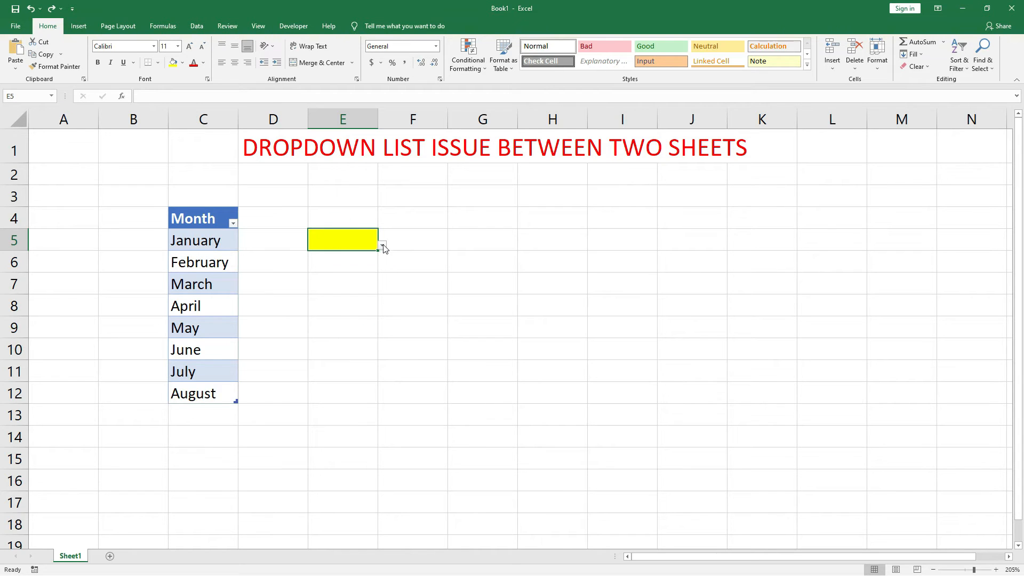
# Add a second worksheet and give its cell C5 a list validation with the source =Sheet1!$C$5:$C$12
pyautogui.click(109, 557)
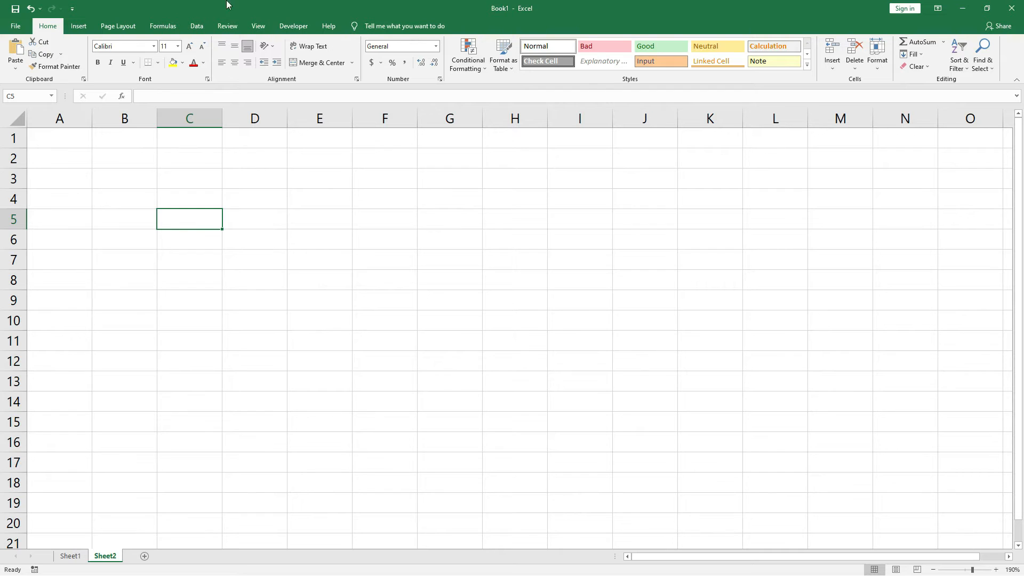
pyautogui.click(199, 24)
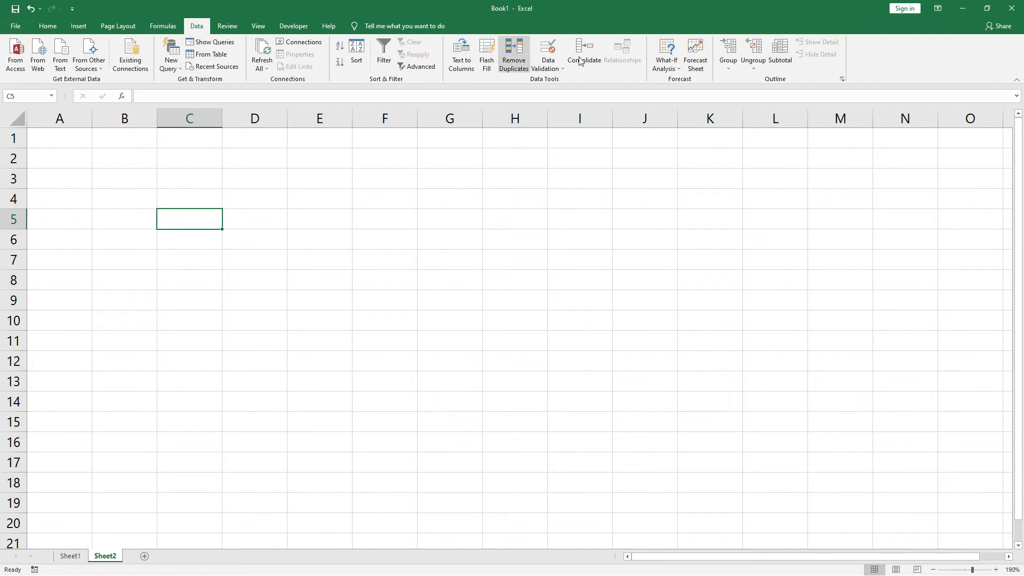
pyautogui.click(555, 48)
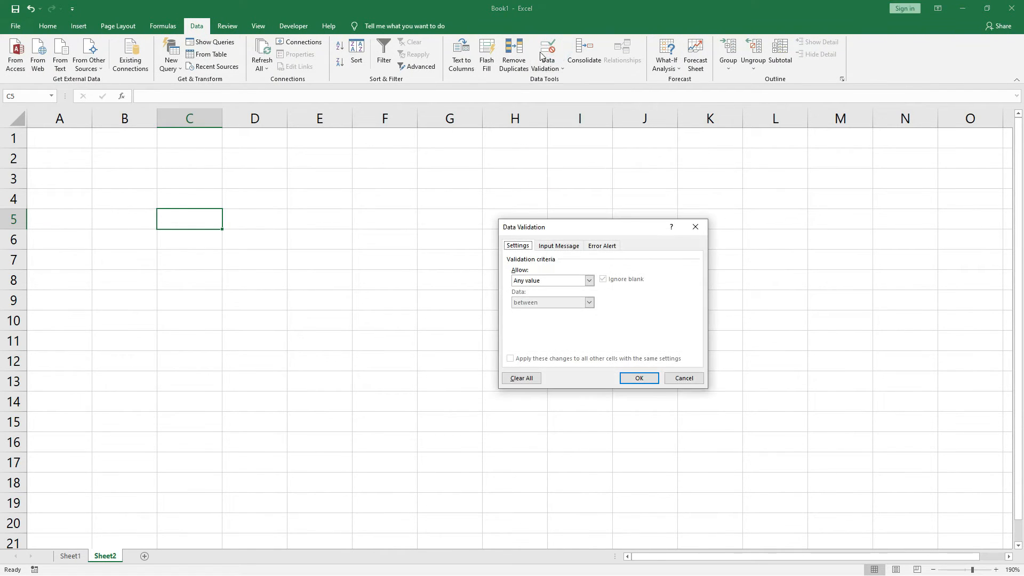
pyautogui.click(543, 283)
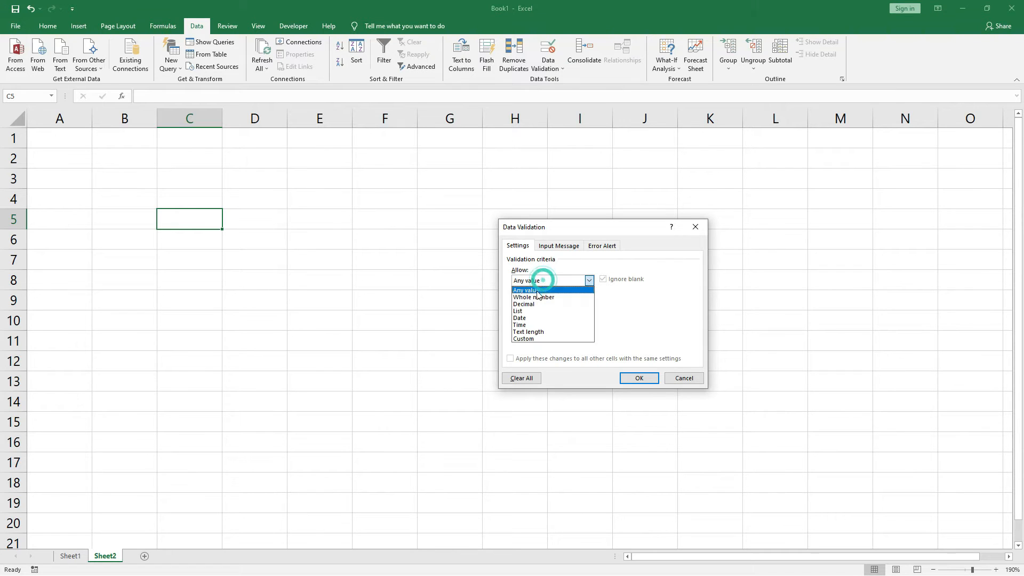
pyautogui.click(535, 307)
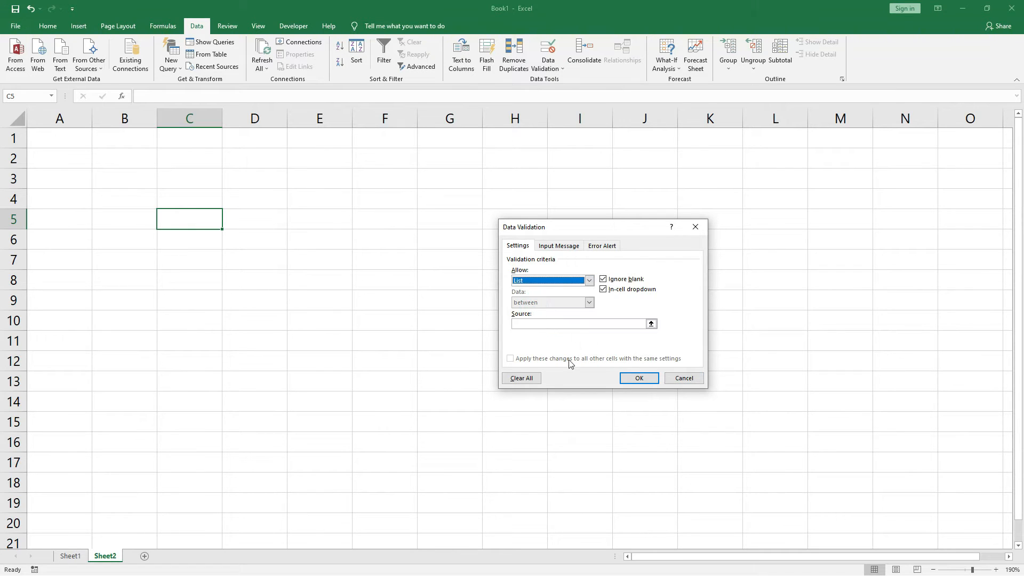
pyautogui.click(535, 324)
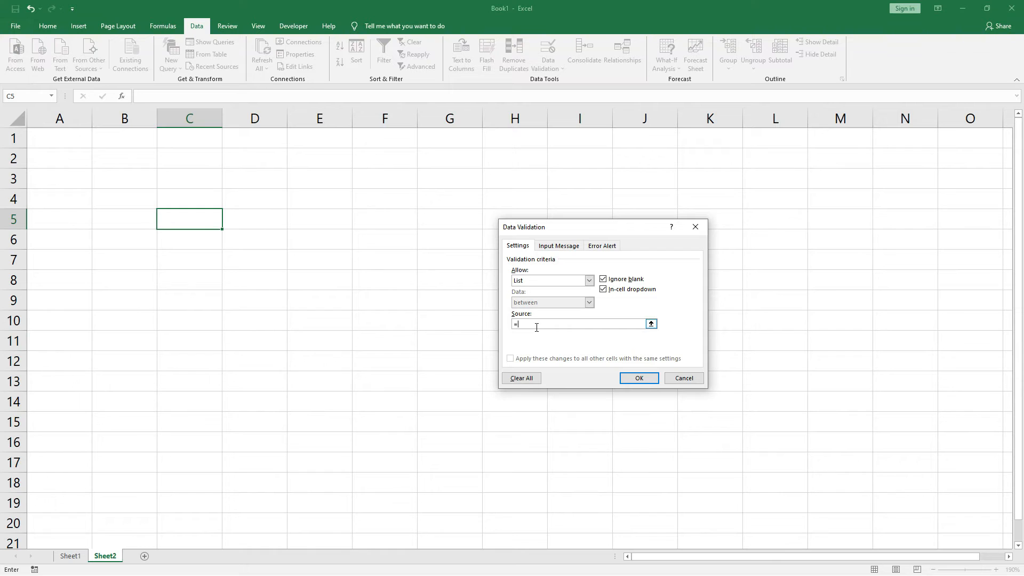
pyautogui.write('=')
pyautogui.click(70, 556)
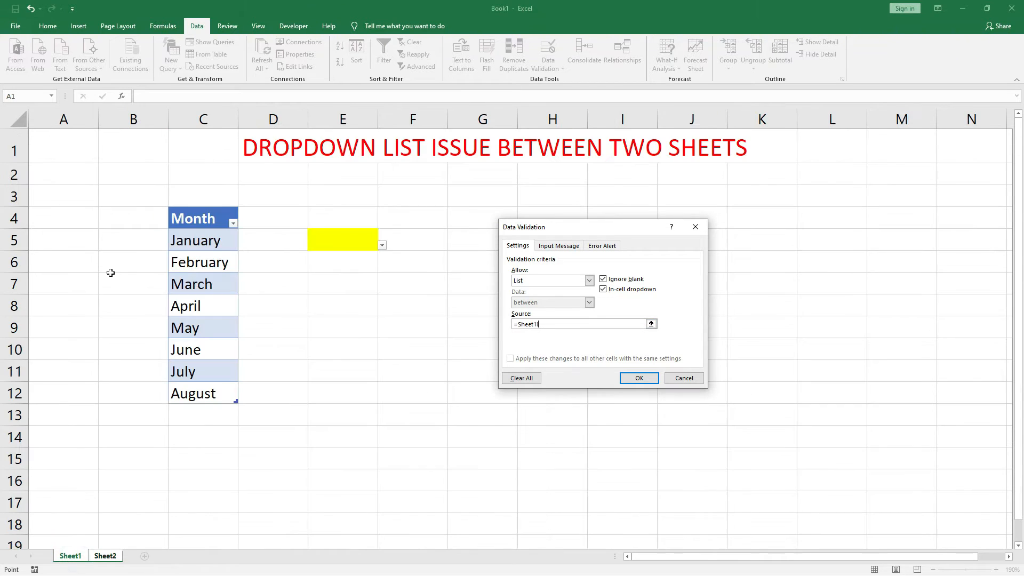
pyautogui.moveTo(193, 240); pyautogui.dragTo(205, 398)
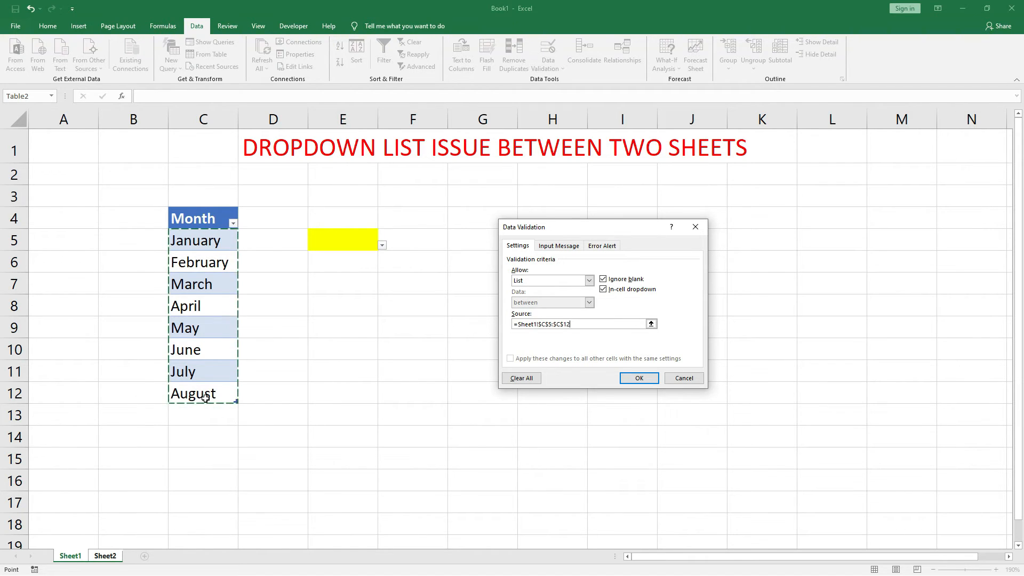
pyautogui.press('Return')
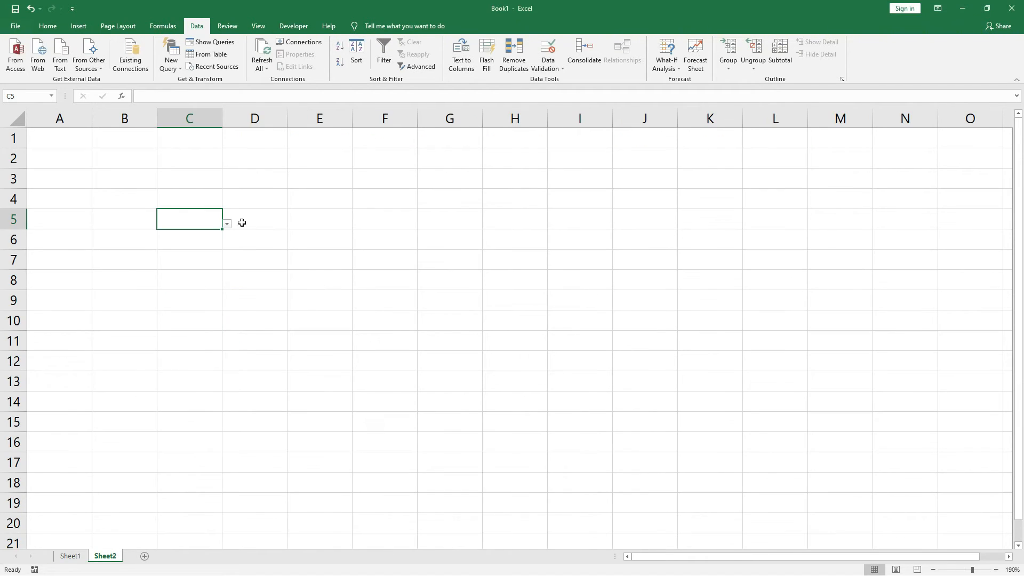
# Fill cell C5 on Sheet2 with yellow and look through the months in its dropdown
pyautogui.click(47, 26)
pyautogui.click(176, 63)
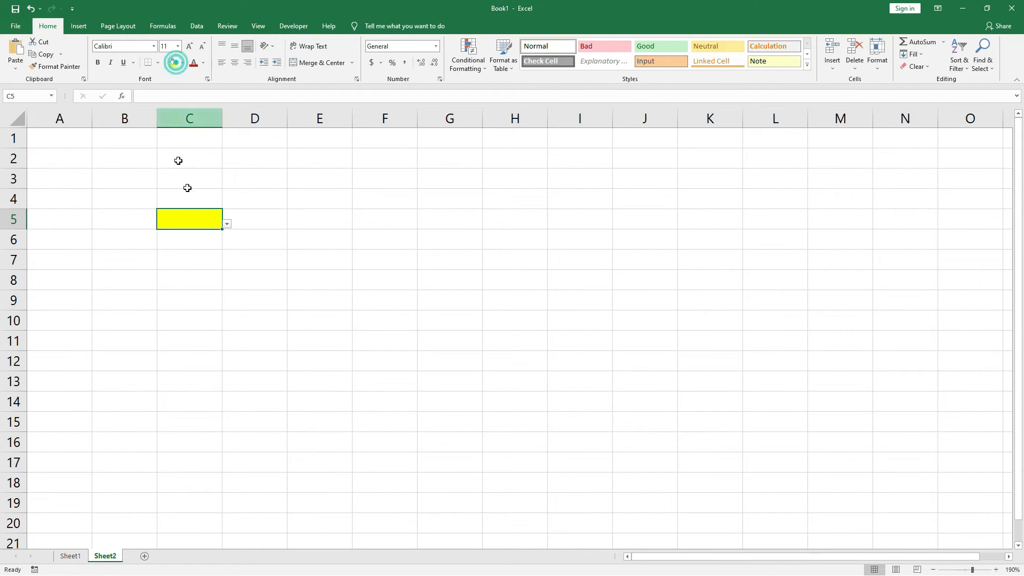
pyautogui.click(227, 224)
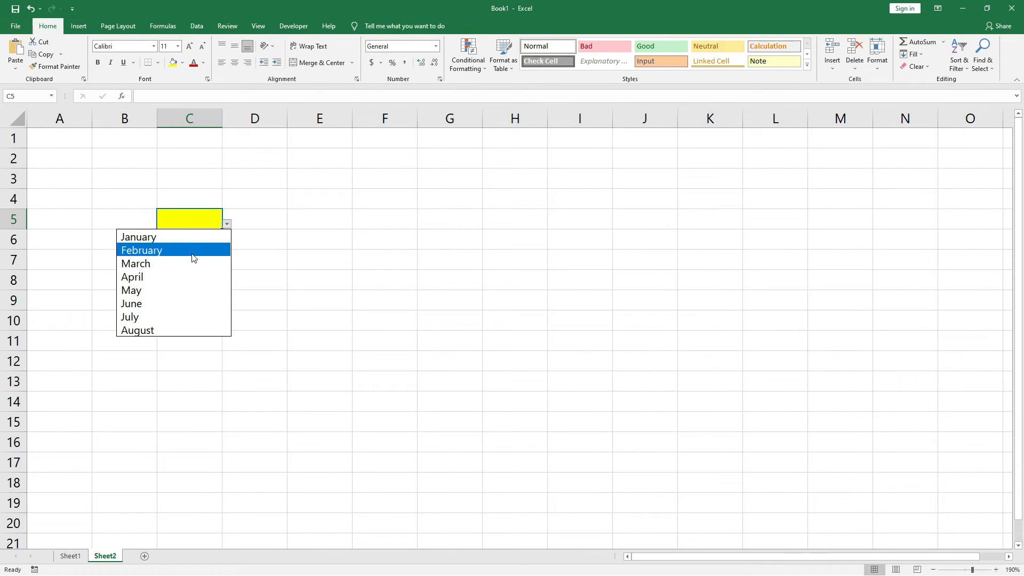
pyautogui.click(328, 313)
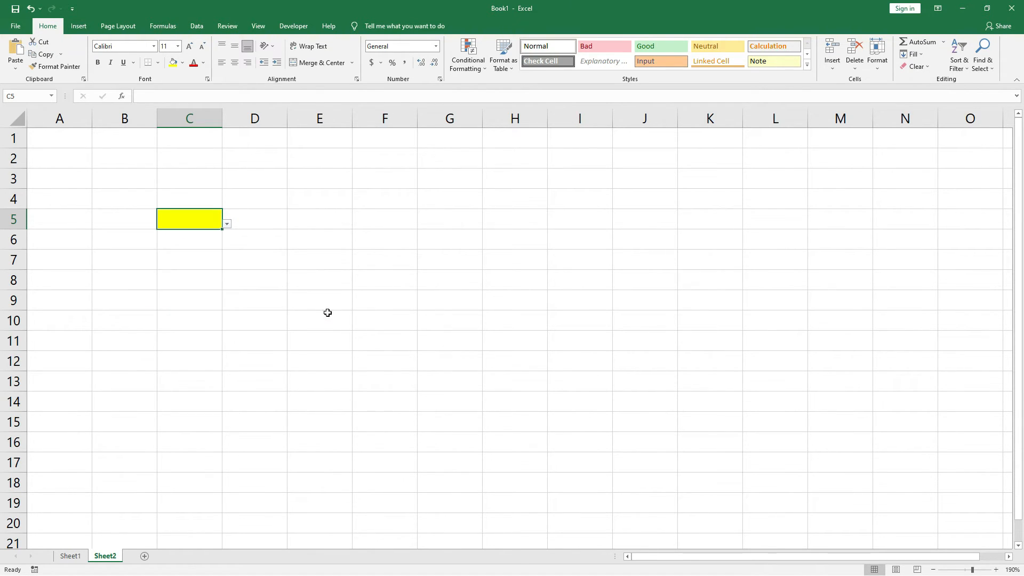
# Add September in C13 on Sheet1 as a new row of the Month table
pyautogui.click(70, 557)
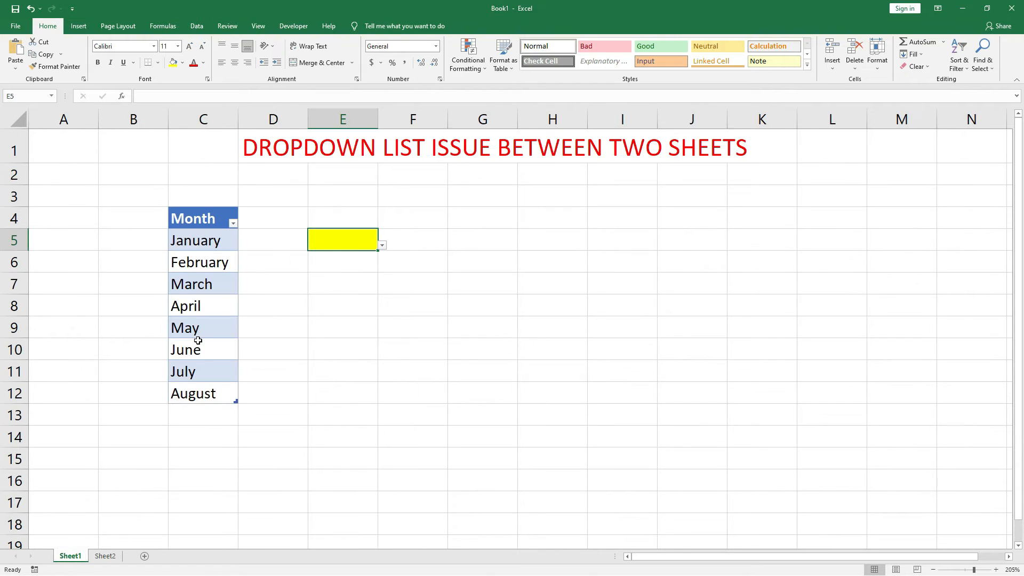
pyautogui.click(206, 414)
pyautogui.write('S')
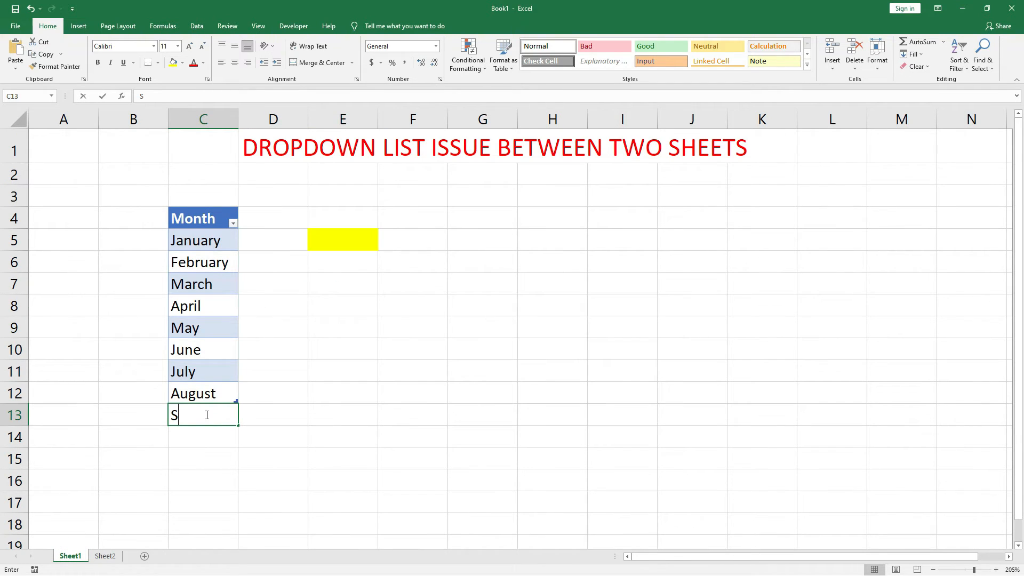
pyautogui.write('eptember')
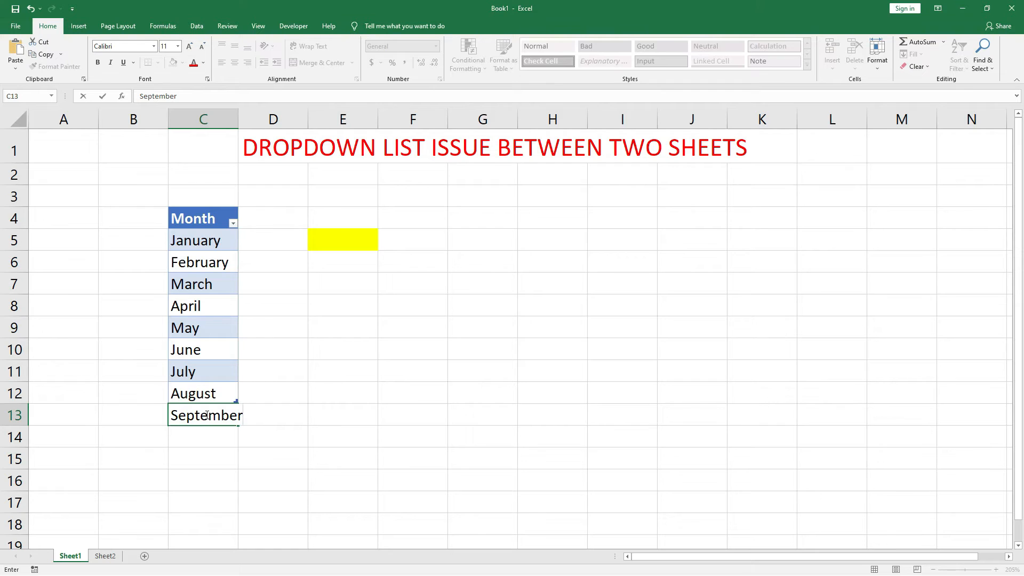
pyautogui.press('Return')
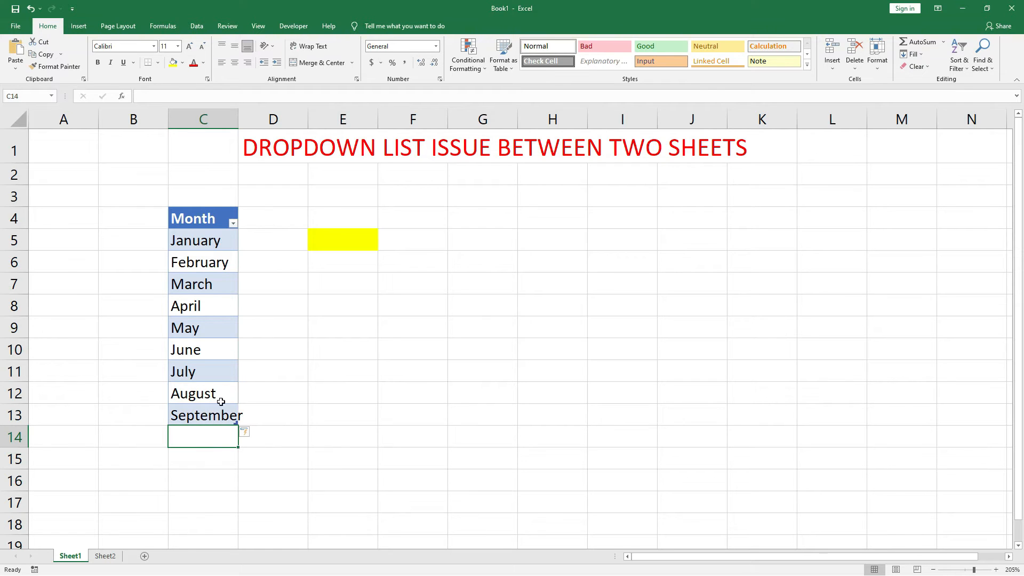
pyautogui.click(267, 390)
# Check whether the dropdown in C5 on Sheet2 offers September
pyautogui.click(105, 556)
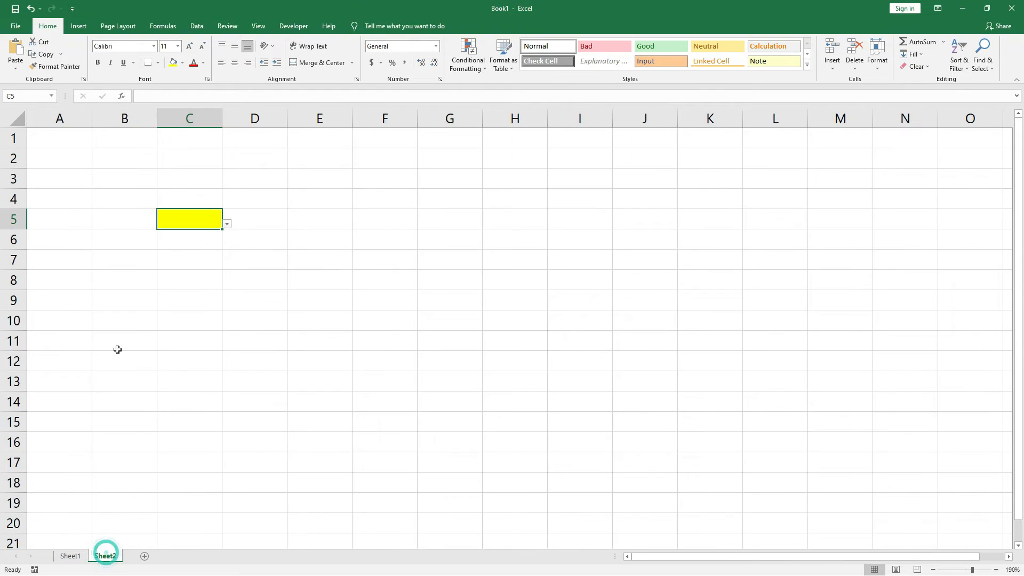
pyautogui.click(226, 224)
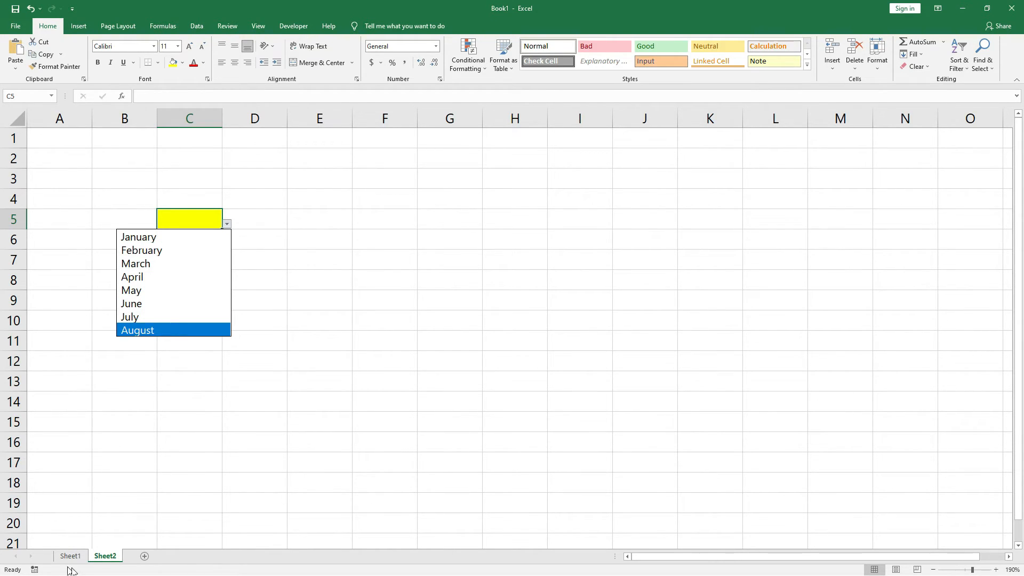
pyautogui.click(128, 474)
# Check whether the dropdown in E5 on Sheet1 offers September
pyautogui.click(72, 556)
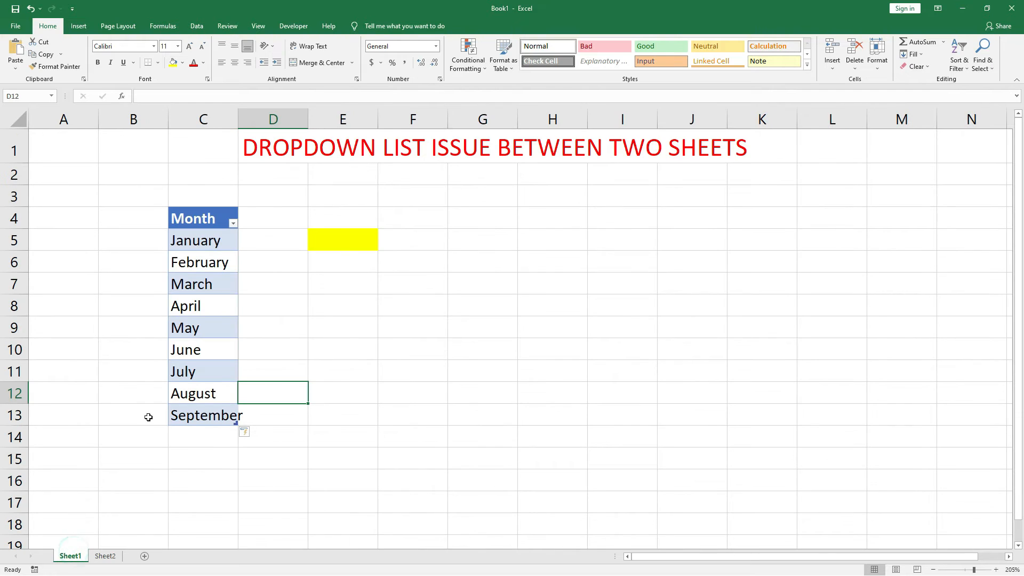
pyautogui.click(209, 415)
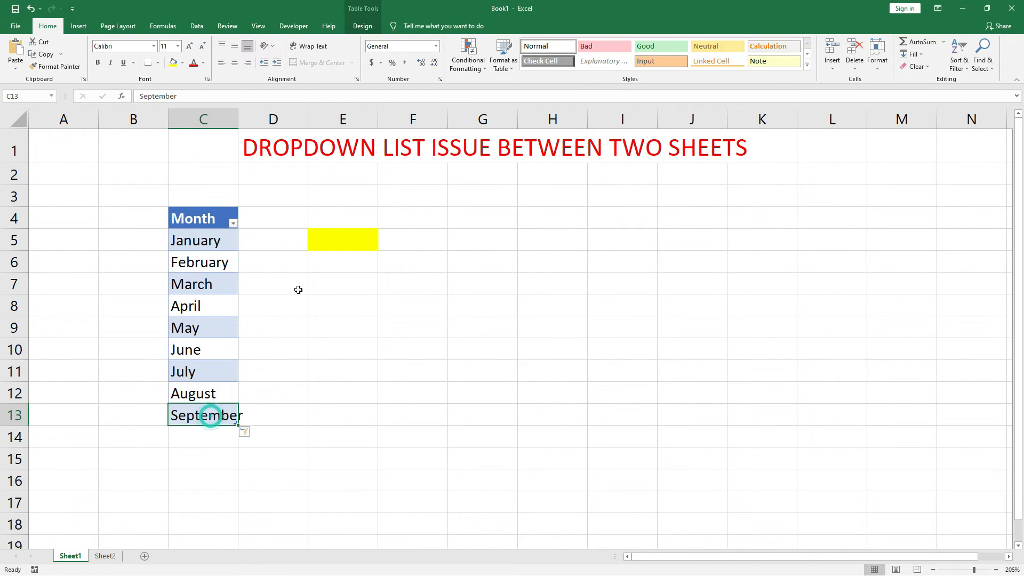
pyautogui.click(337, 235)
pyautogui.click(382, 246)
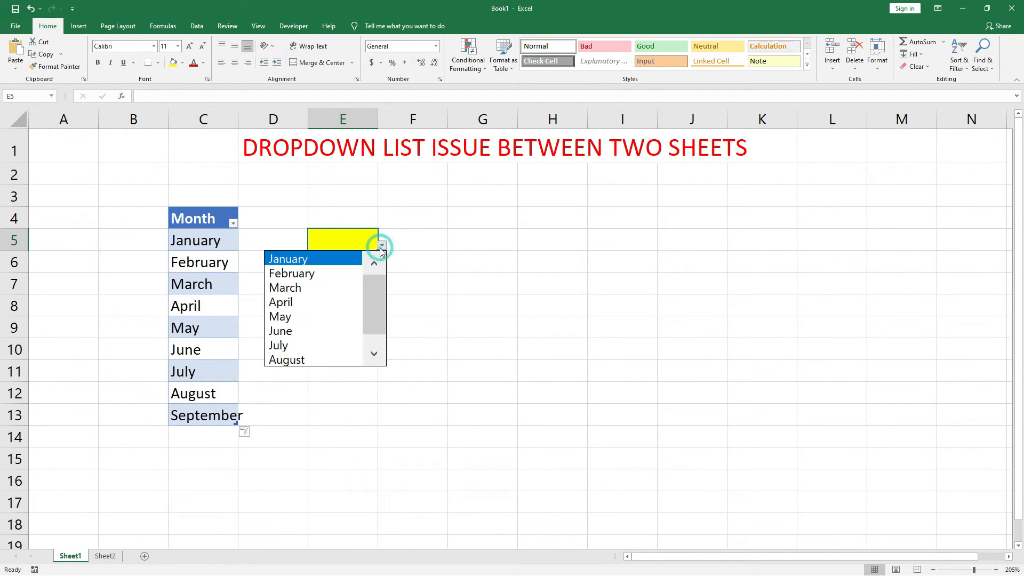
pyautogui.moveTo(376, 297); pyautogui.dragTo(373, 328)
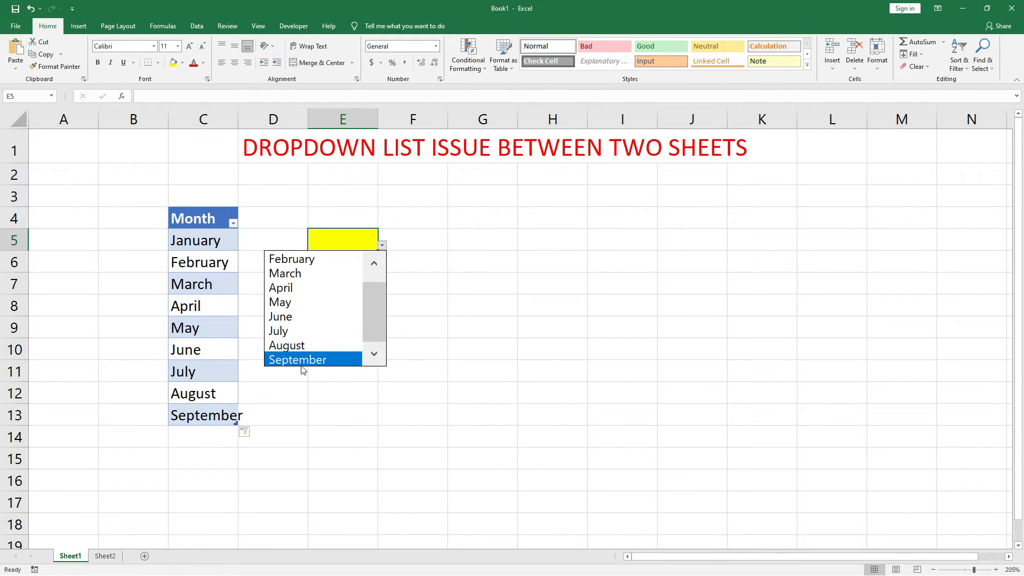
pyautogui.click(211, 433)
# Add October in C14 on Sheet1 as a new row of the Month table
pyautogui.click(209, 430)
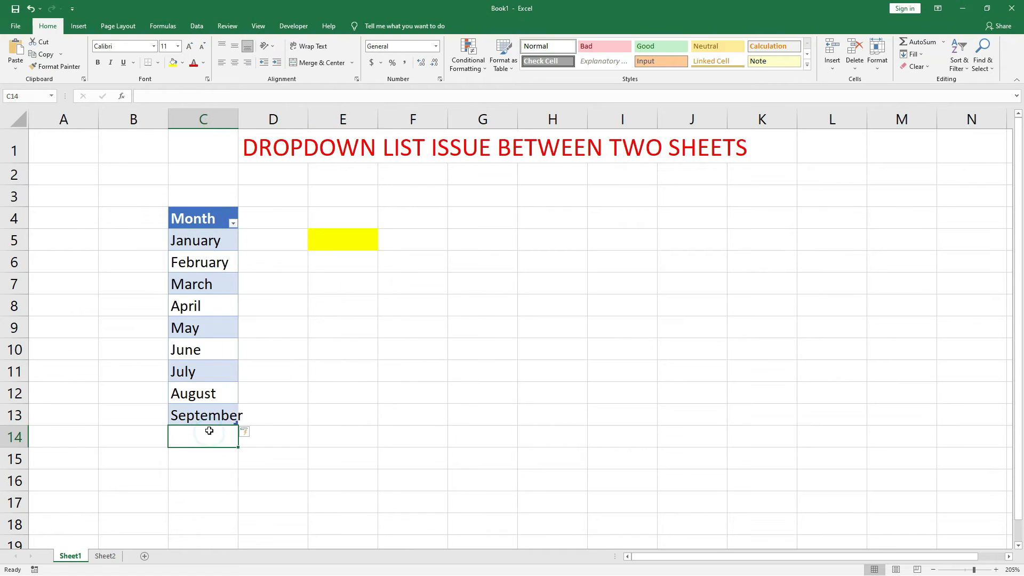
pyautogui.write('Oc')
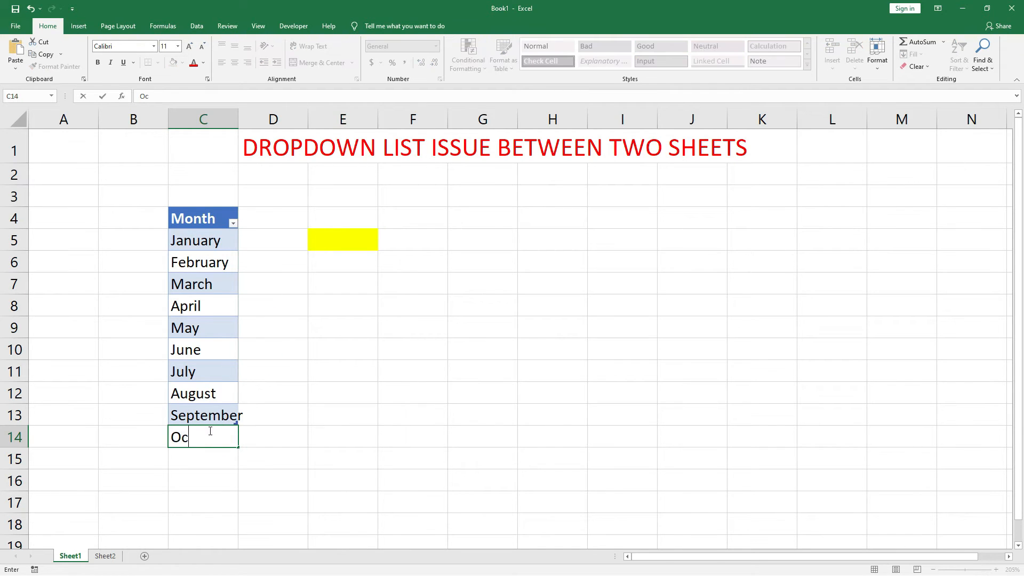
pyautogui.write('tober')
pyautogui.press('Return')
pyautogui.click(210, 431)
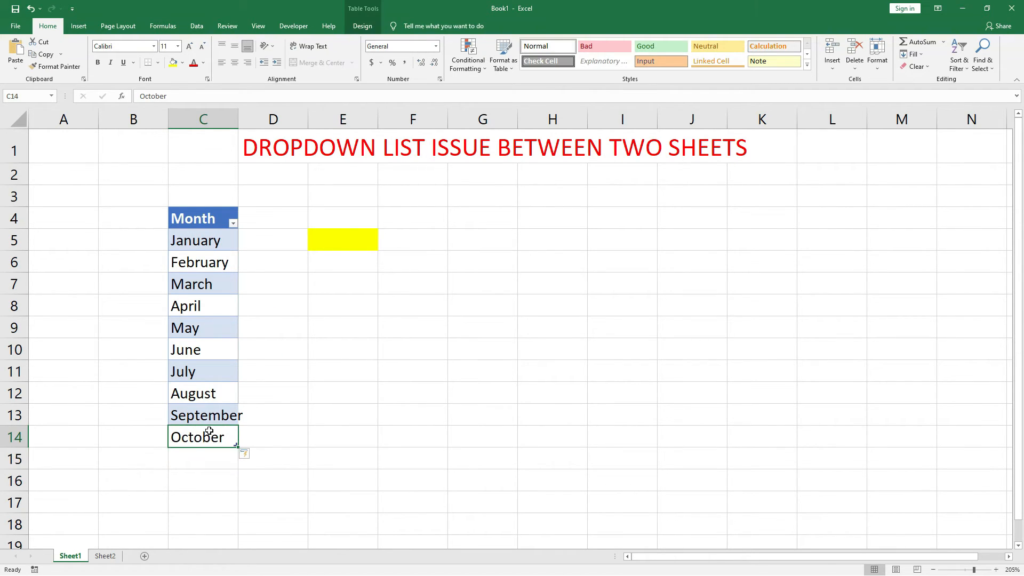
# Check whether the dropdown in E5 on Sheet1 offers October
pyautogui.click(345, 236)
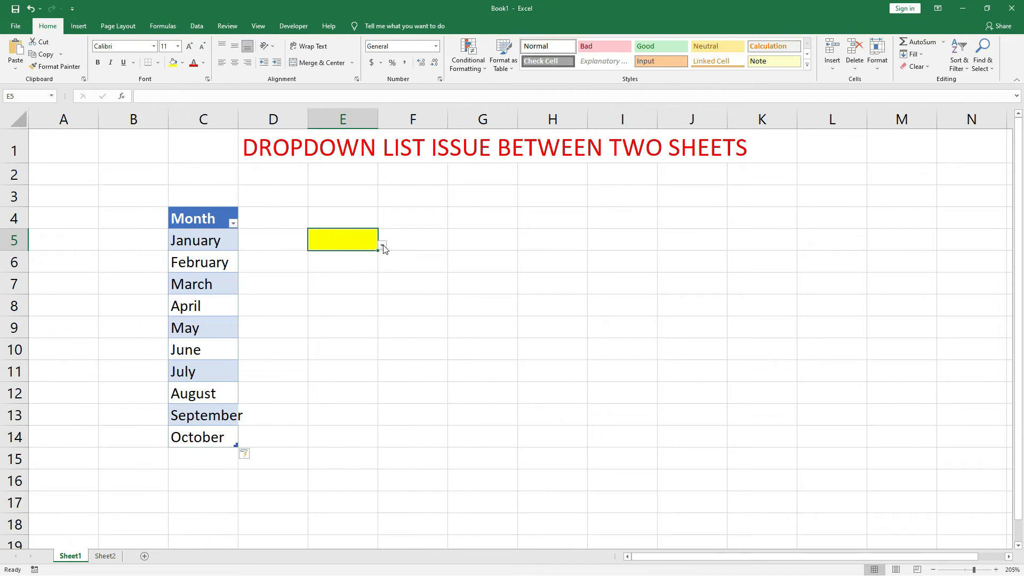
pyautogui.click(382, 245)
pyautogui.moveTo(378, 303); pyautogui.dragTo(381, 323)
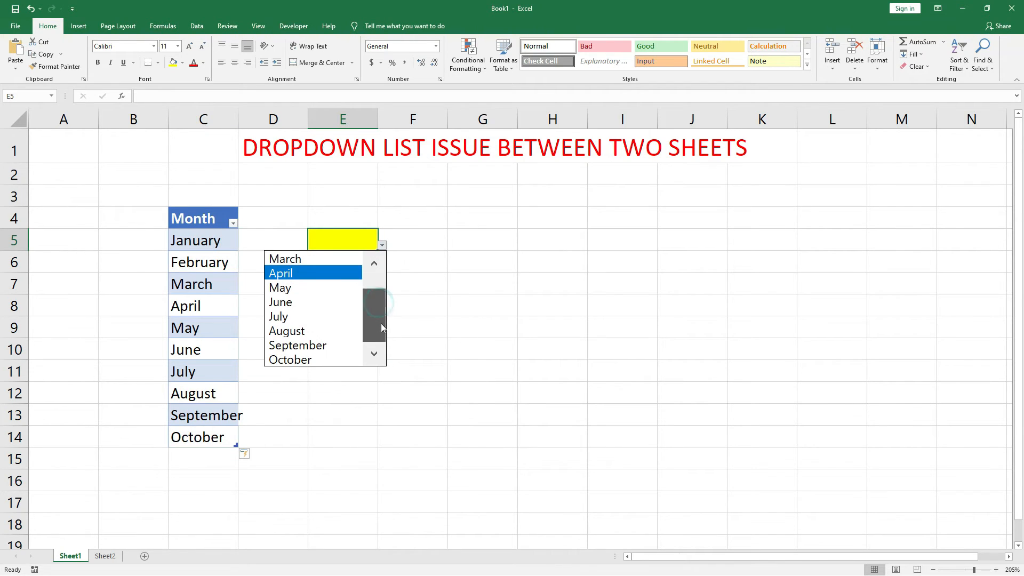
pyautogui.click(306, 405)
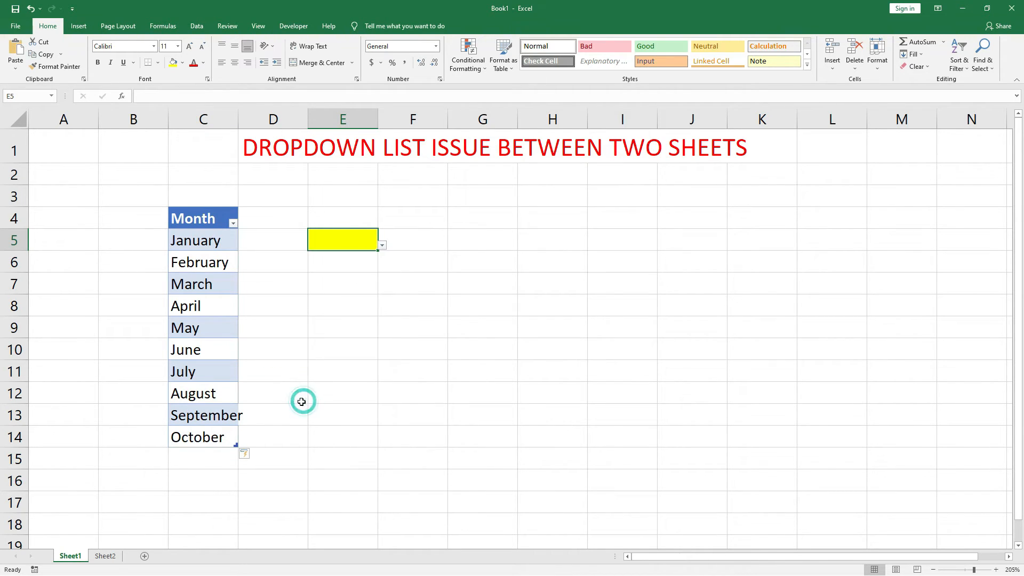
# Check whether the dropdown in C5 on Sheet2 offers October
pyautogui.click(105, 556)
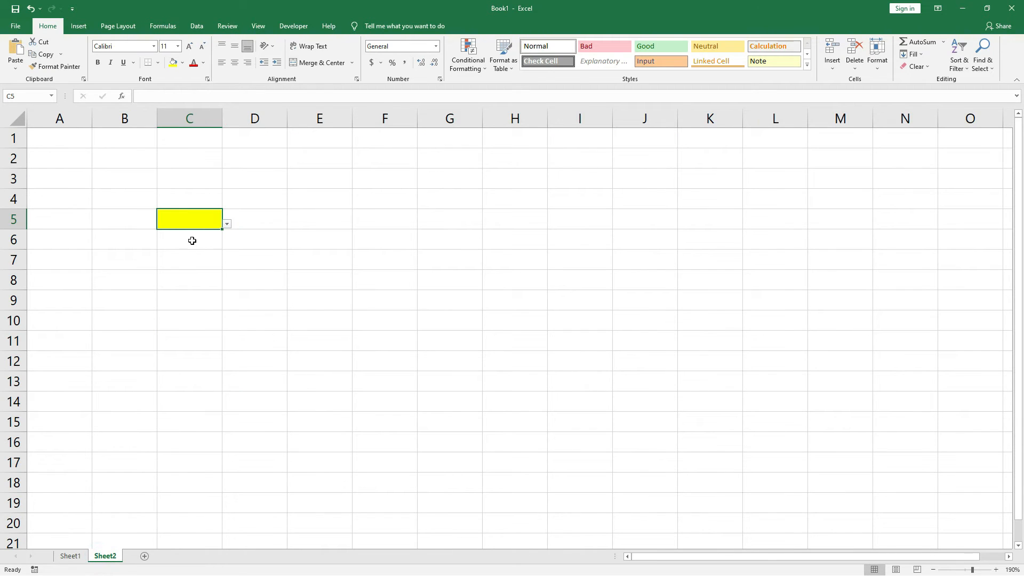
pyautogui.click(227, 224)
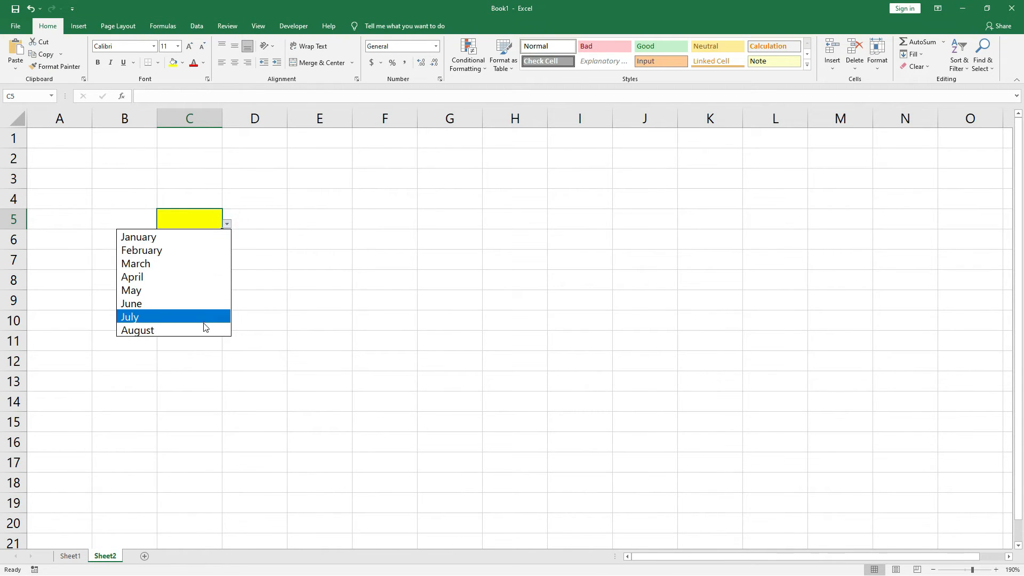
pyautogui.click(180, 345)
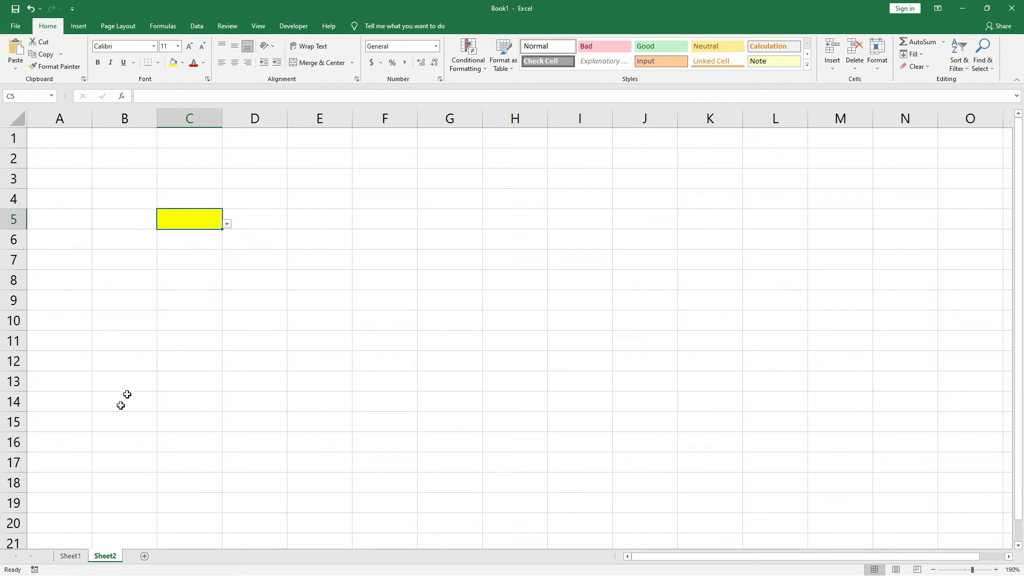
# Rename the Month table on Sheet1 as TableMonth
pyautogui.click(72, 557)
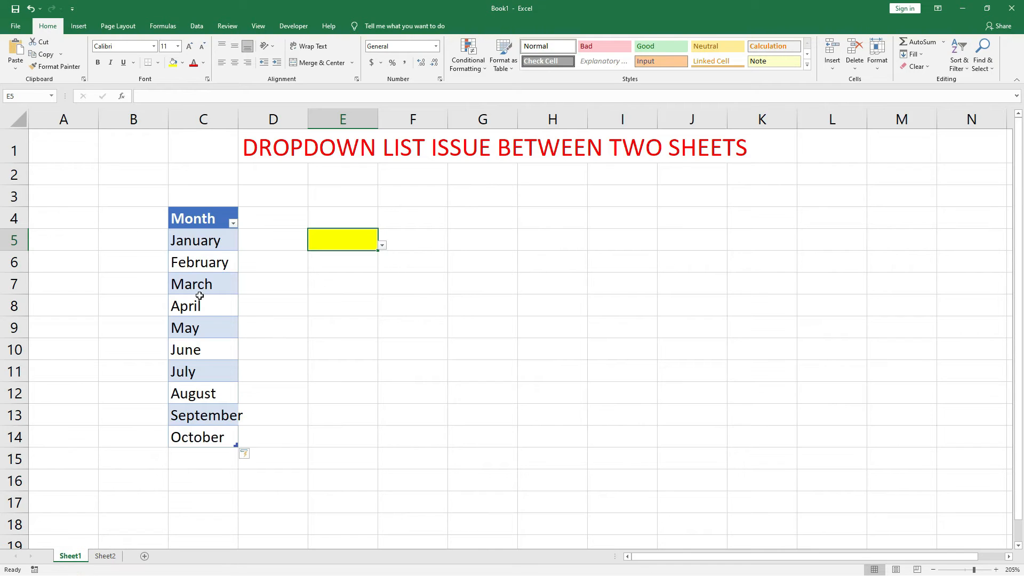
pyautogui.click(199, 296)
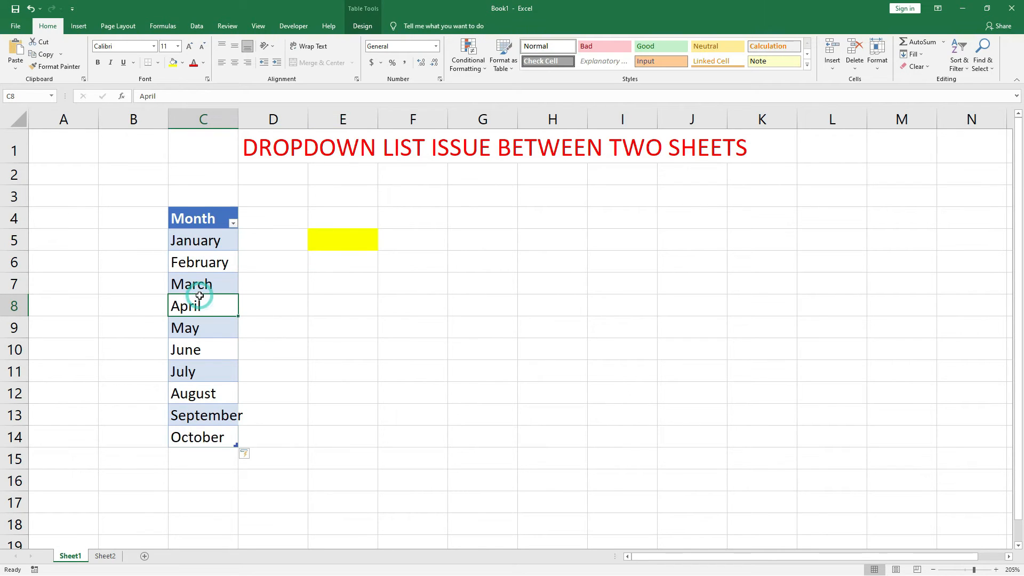
pyautogui.click(207, 252)
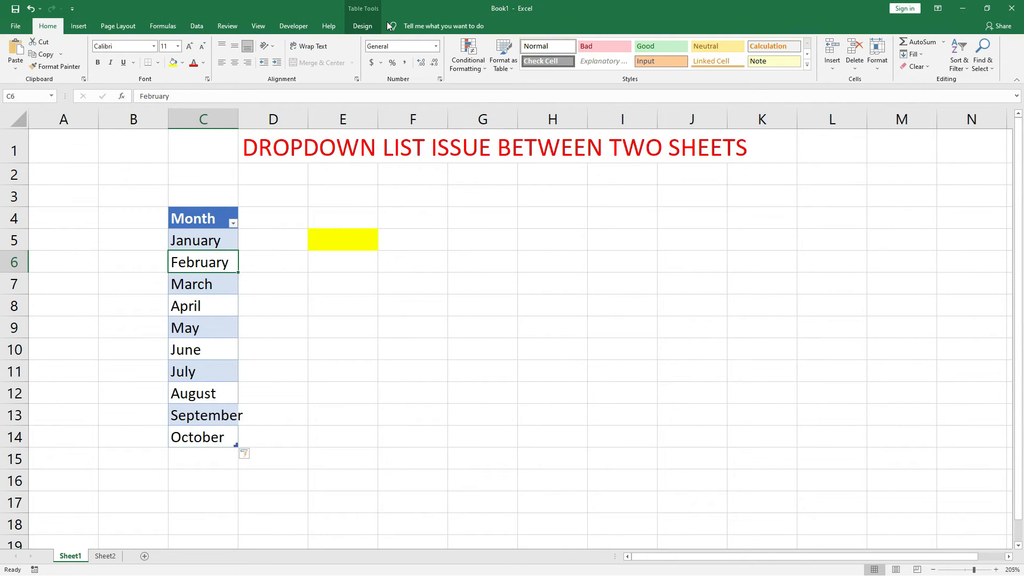
pyautogui.click(356, 26)
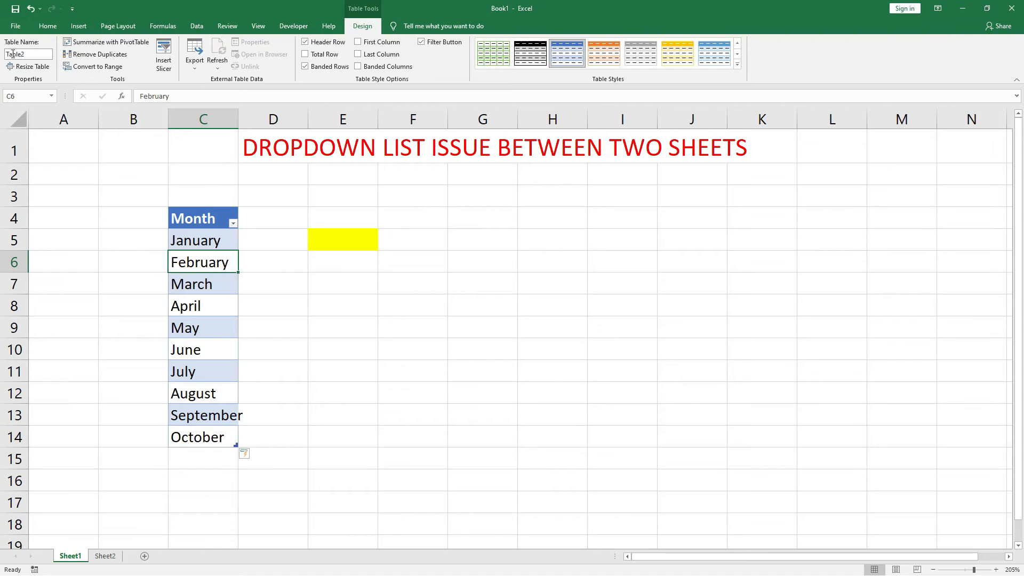
pyautogui.click(29, 54)
pyautogui.click(202, 284)
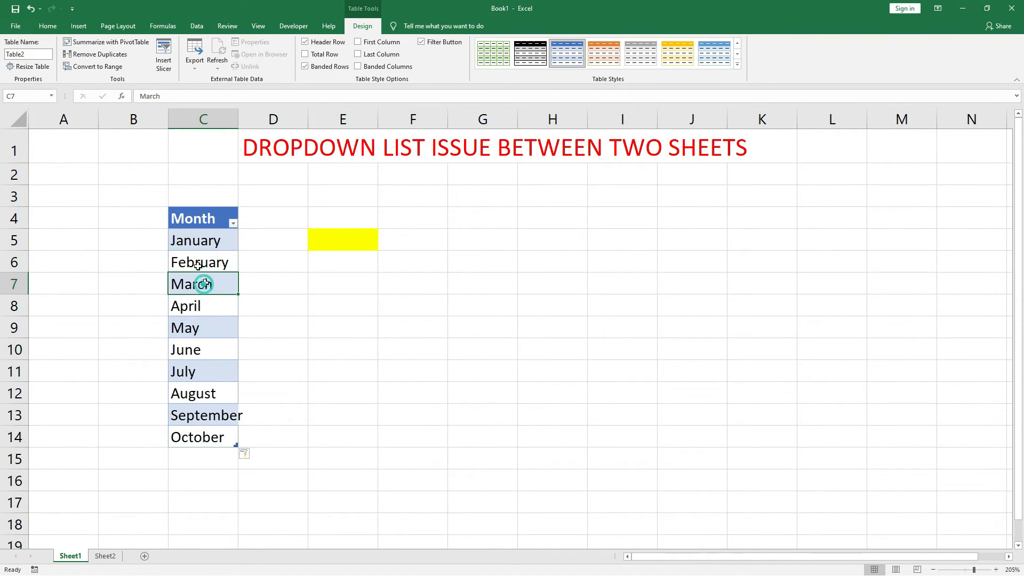
pyautogui.click(32, 53)
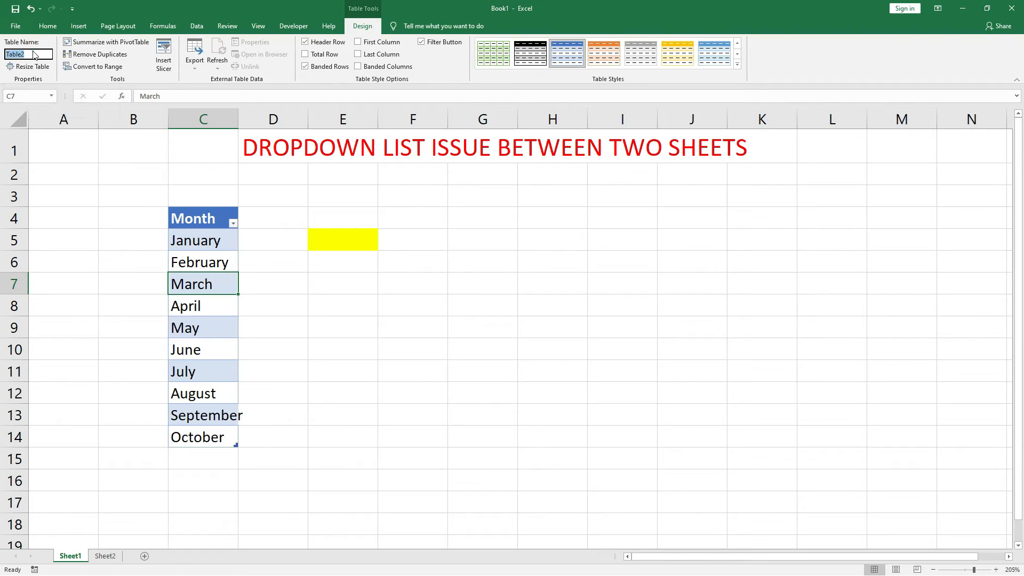
pyautogui.click(34, 53)
pyautogui.click(51, 96)
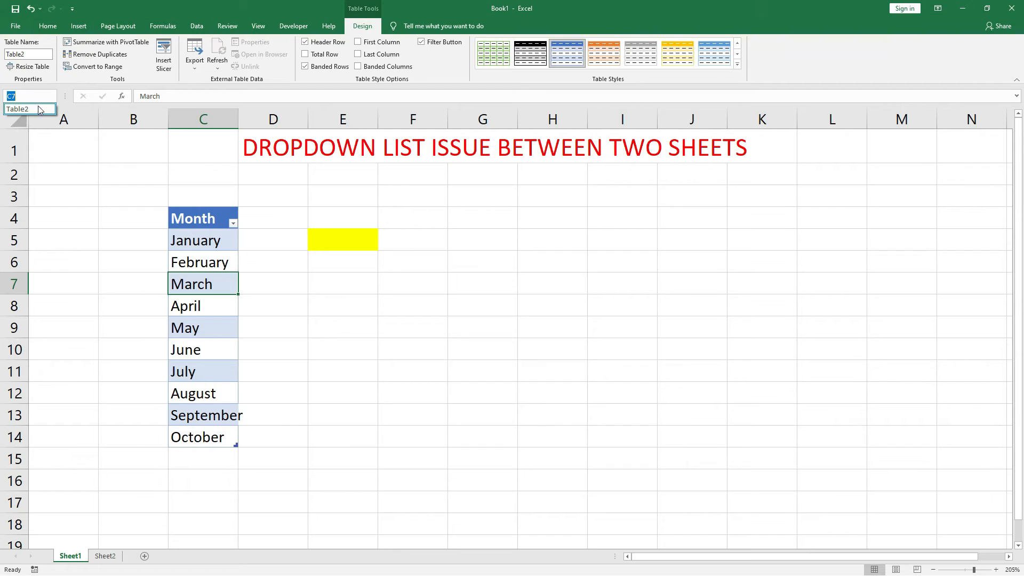
pyautogui.click(32, 55)
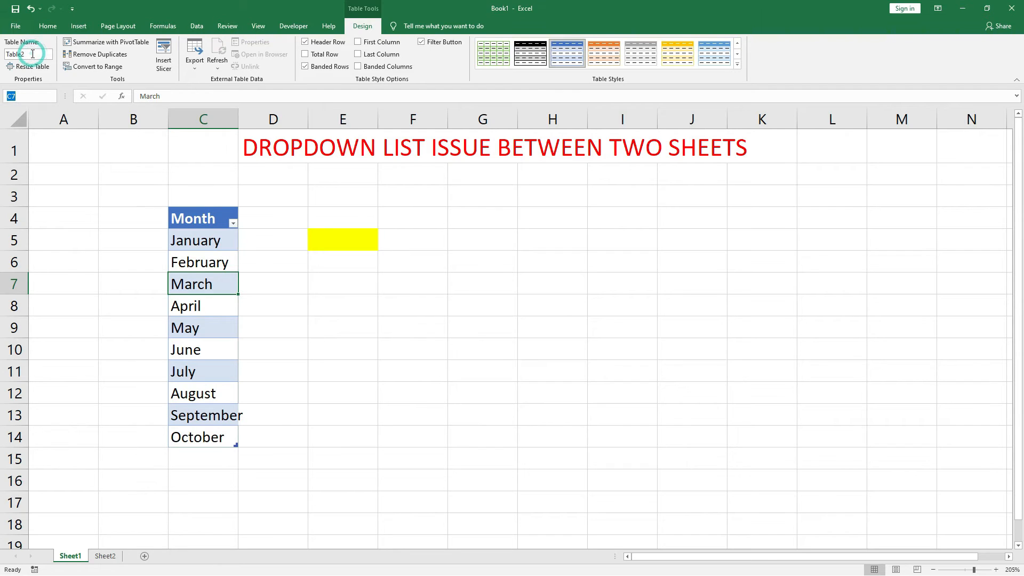
pyautogui.click(32, 54)
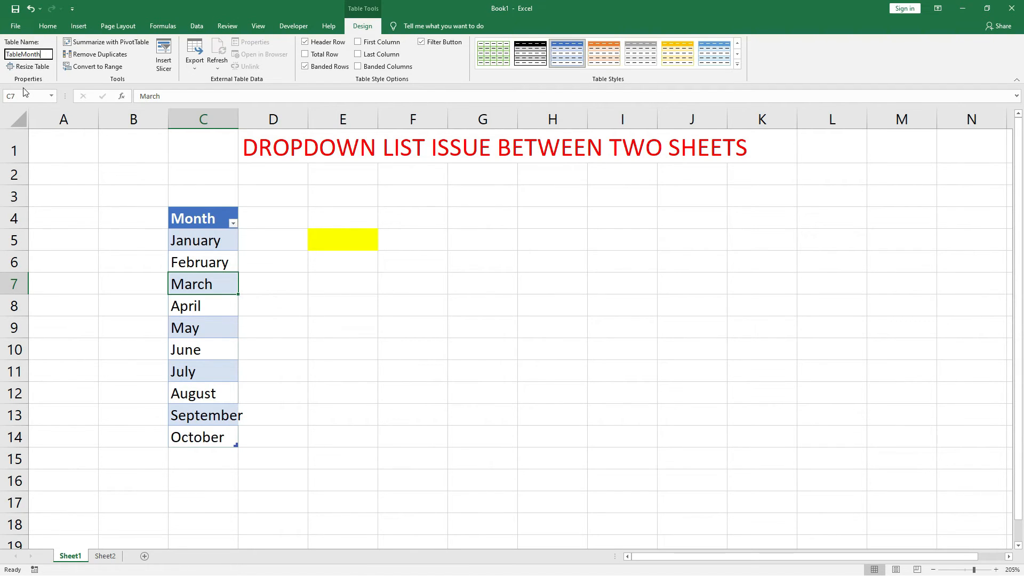
pyautogui.click(93, 202)
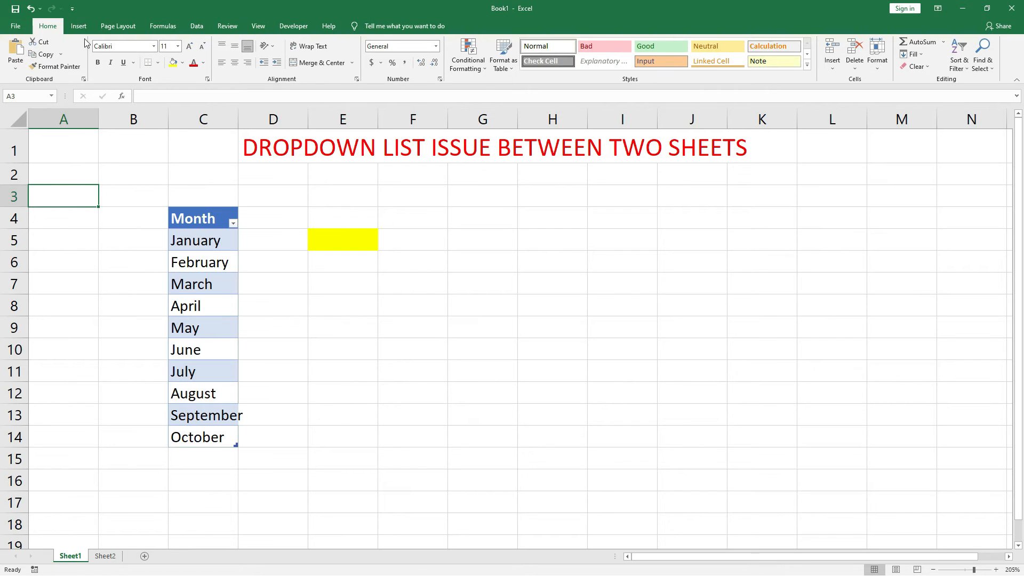
# Try out the formula =TableMonth in E7 on Sheet1 and discard the entry
pyautogui.click(200, 24)
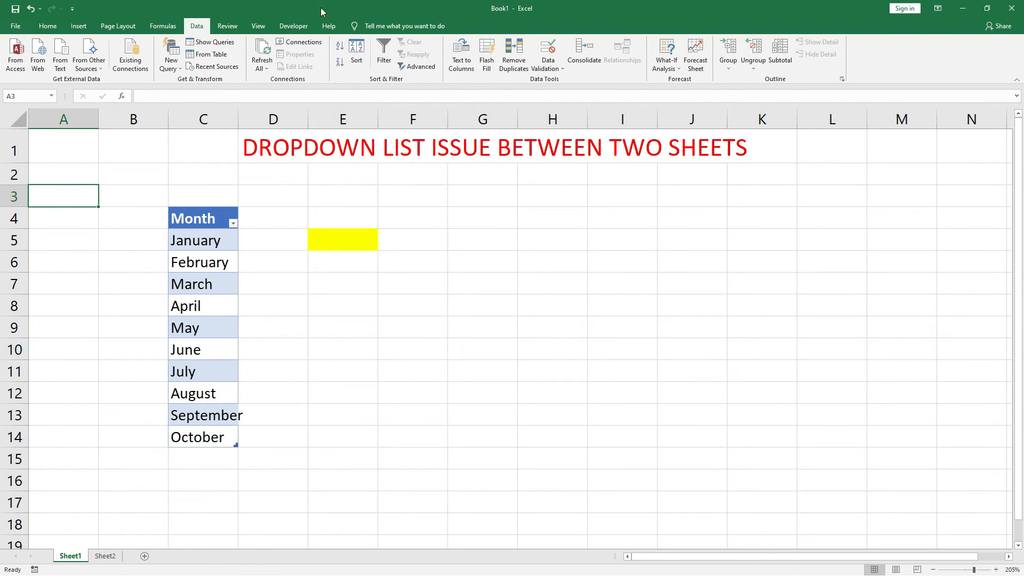
pyautogui.click(221, 262)
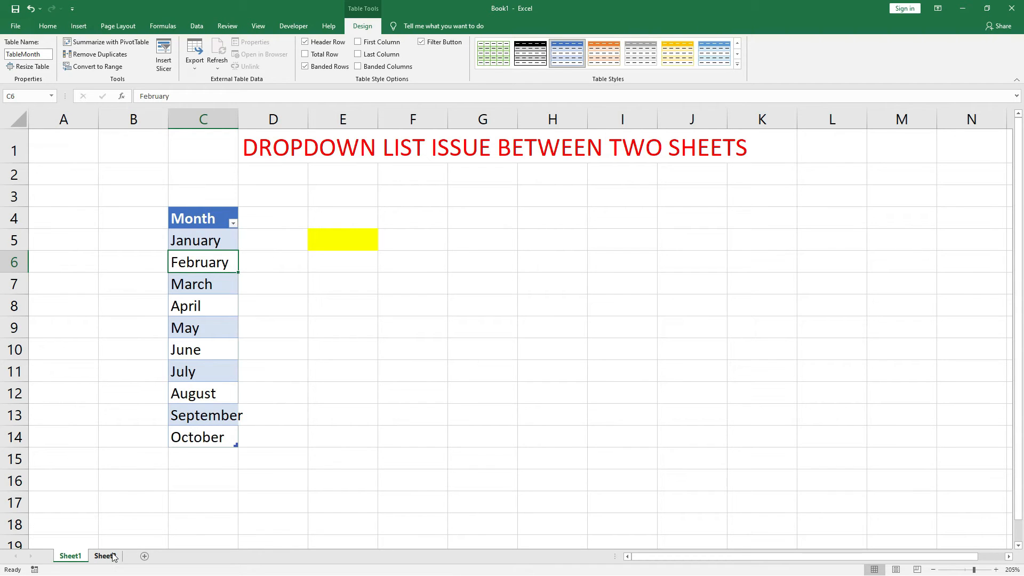
pyautogui.click(342, 238)
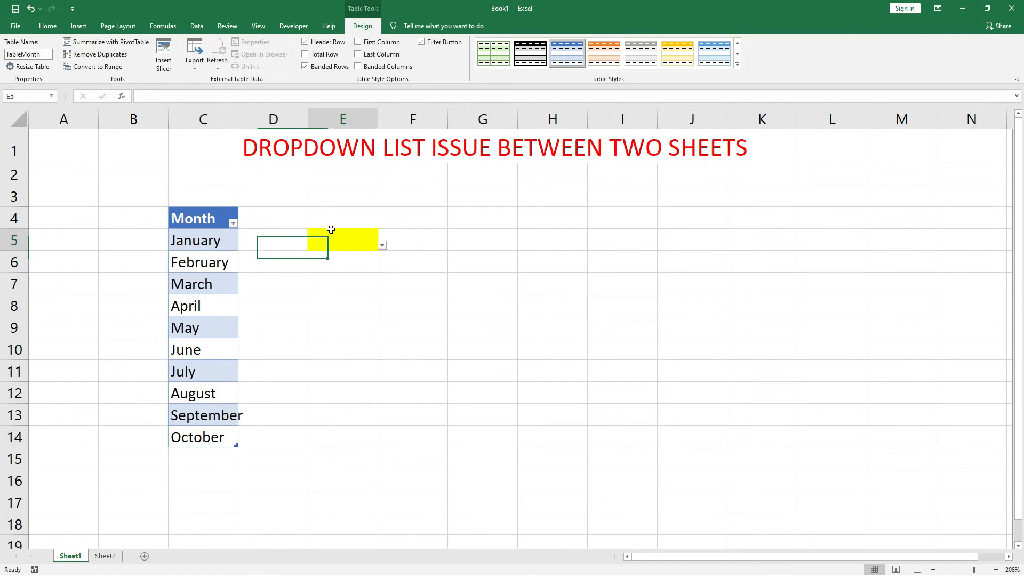
pyautogui.click(339, 289)
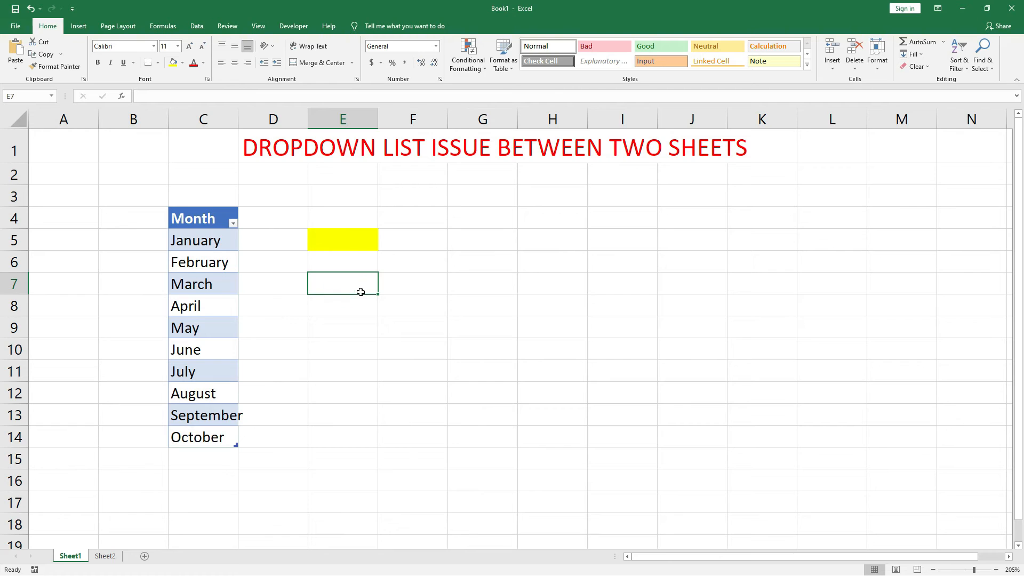
pyautogui.write('=tab')
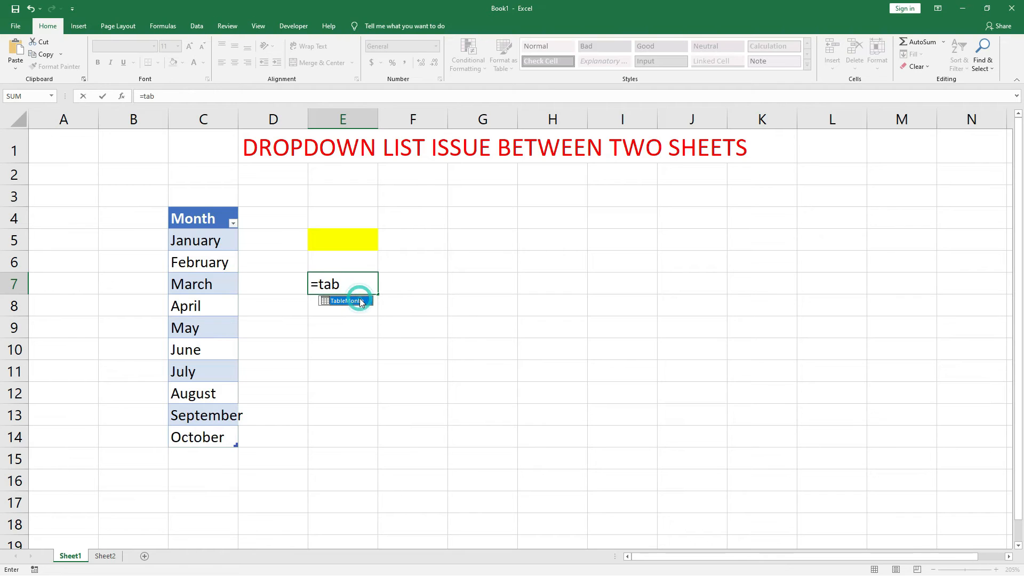
pyautogui.doubleClick(360, 301)
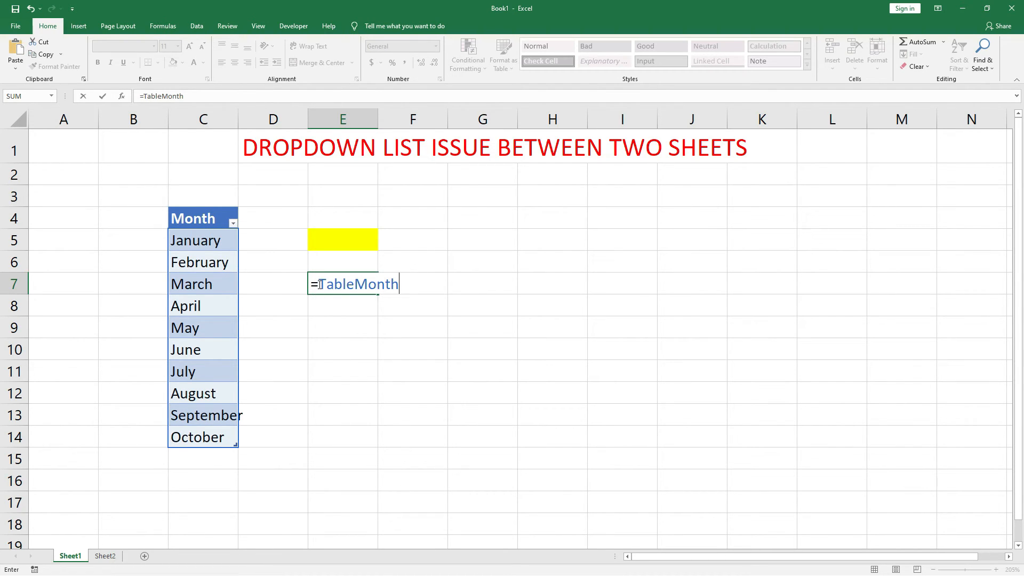
pyautogui.moveTo(319, 284); pyautogui.dragTo(396, 287)
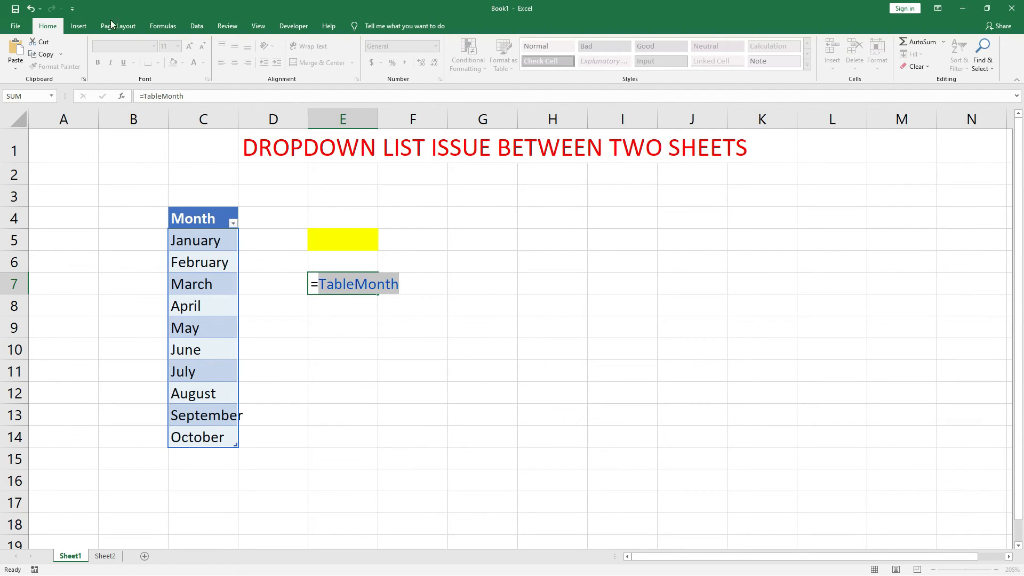
pyautogui.press('Escape')
# Copy the table name TableMonth from the Month table's properties on Sheet1
pyautogui.click(208, 298)
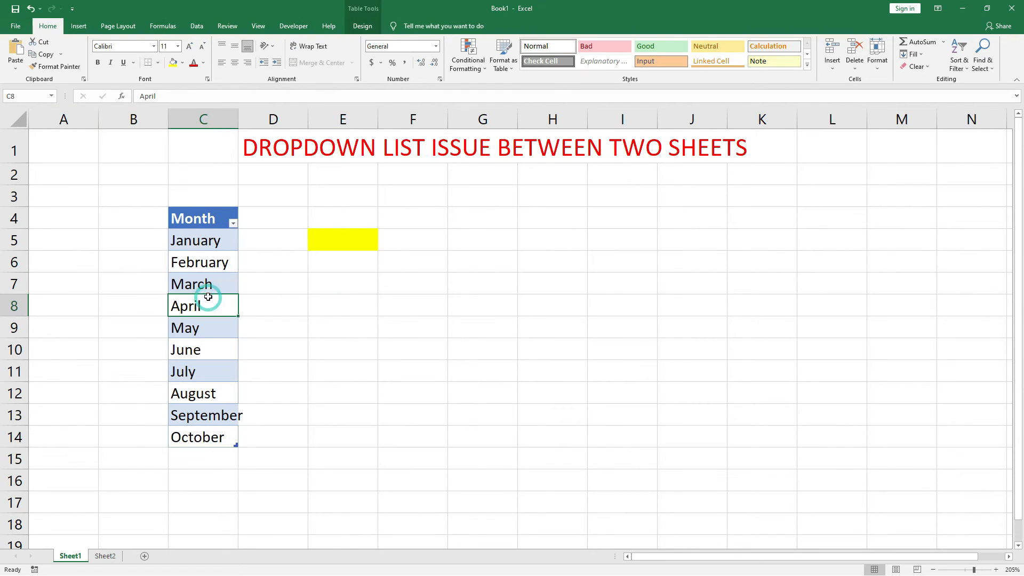
pyautogui.click(363, 26)
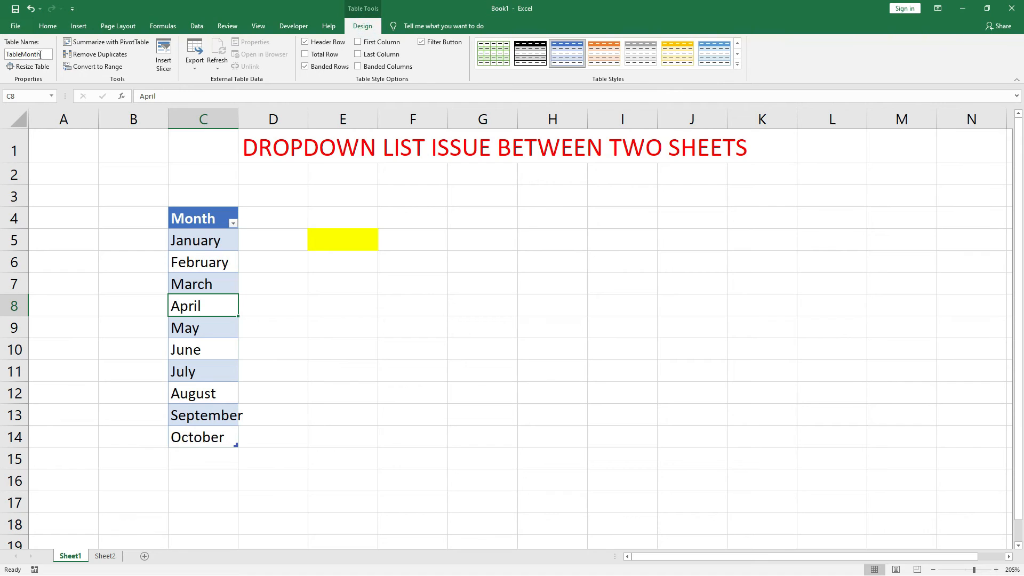
pyautogui.click(12, 57)
pyautogui.doubleClick(12, 55)
pyautogui.hotkey('ctrl', 'c')
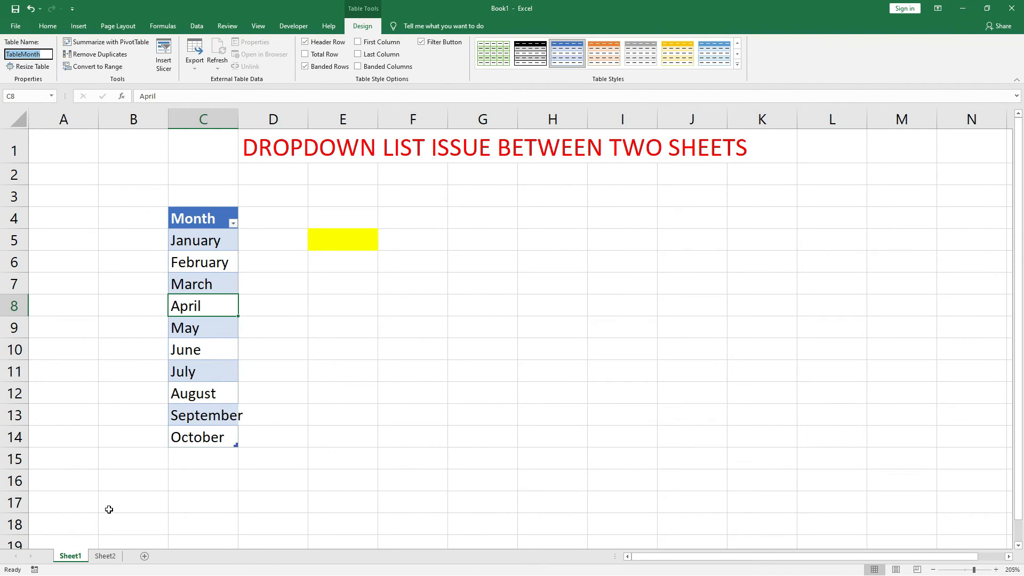
# Try to set the list source of the data validation in C5 on Sheet2 to =TableMonth
pyautogui.click(106, 556)
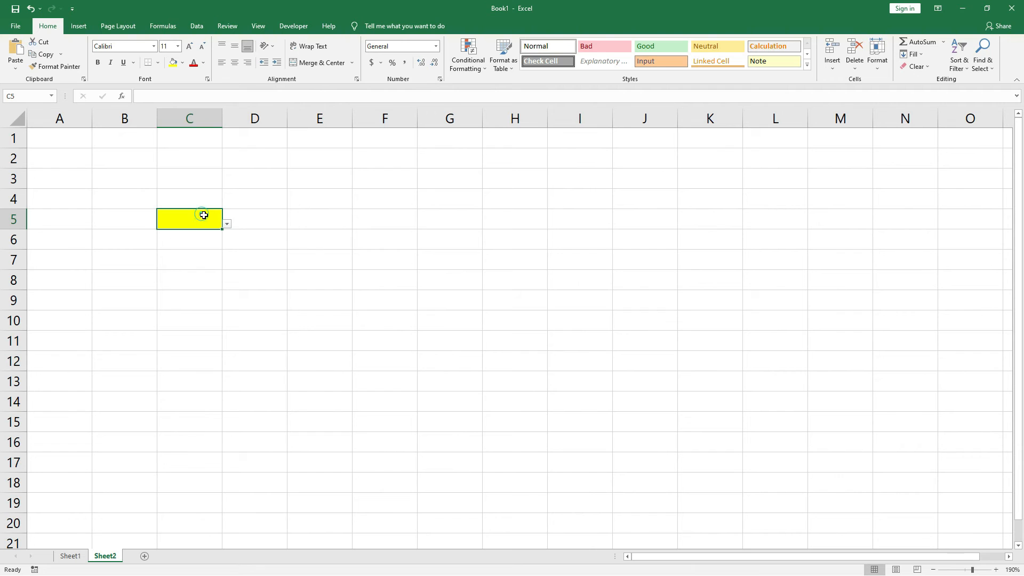
pyautogui.click(196, 26)
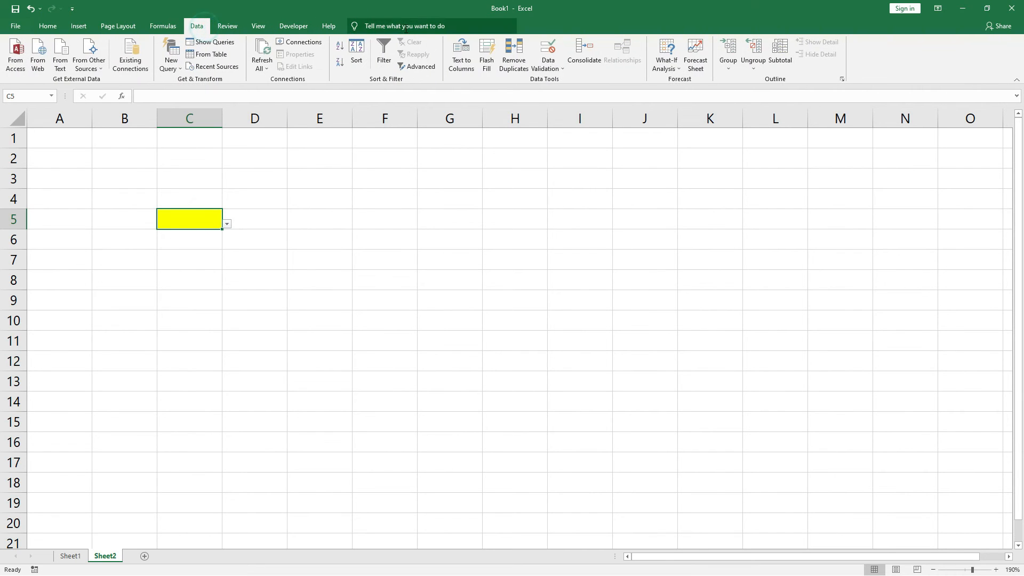
pyautogui.click(550, 50)
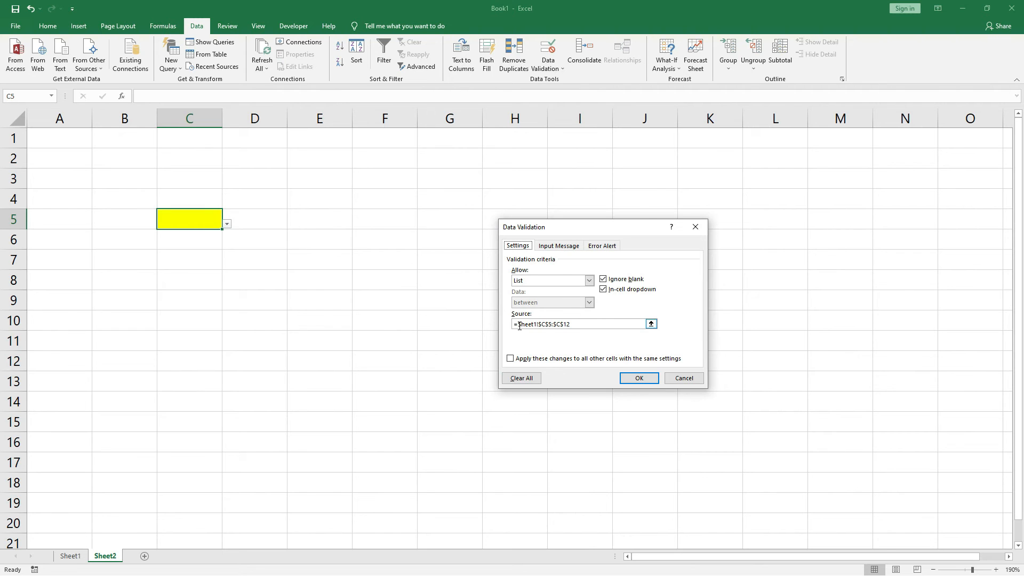
pyautogui.moveTo(520, 326); pyautogui.dragTo(569, 326)
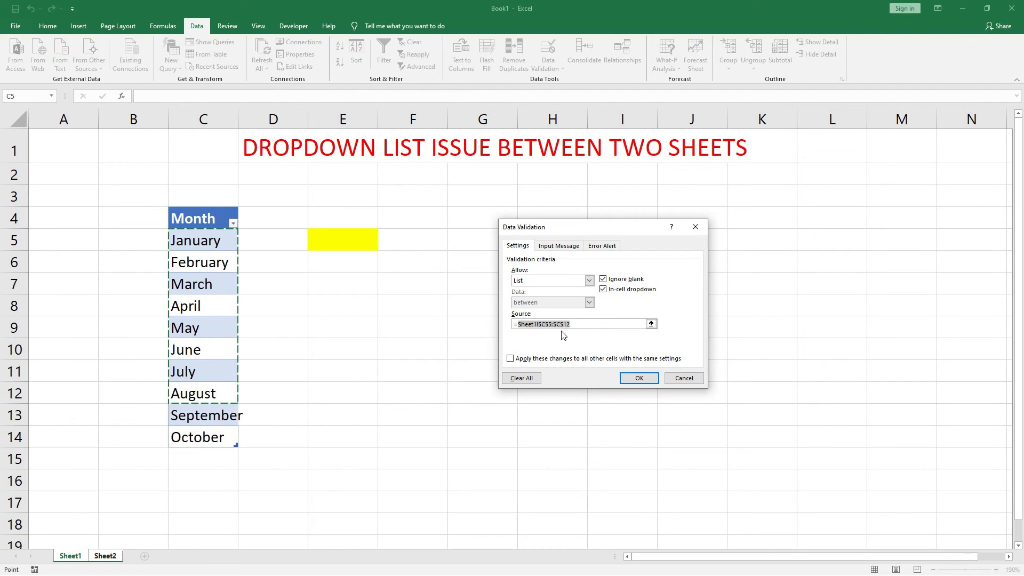
pyautogui.hotkey('ctrl', 'v')
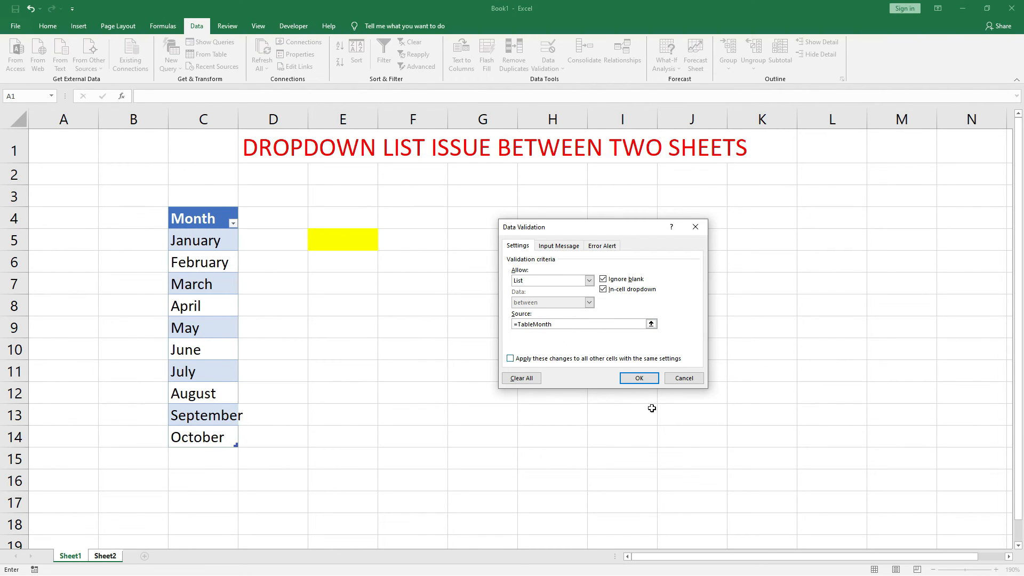
pyautogui.click(639, 378)
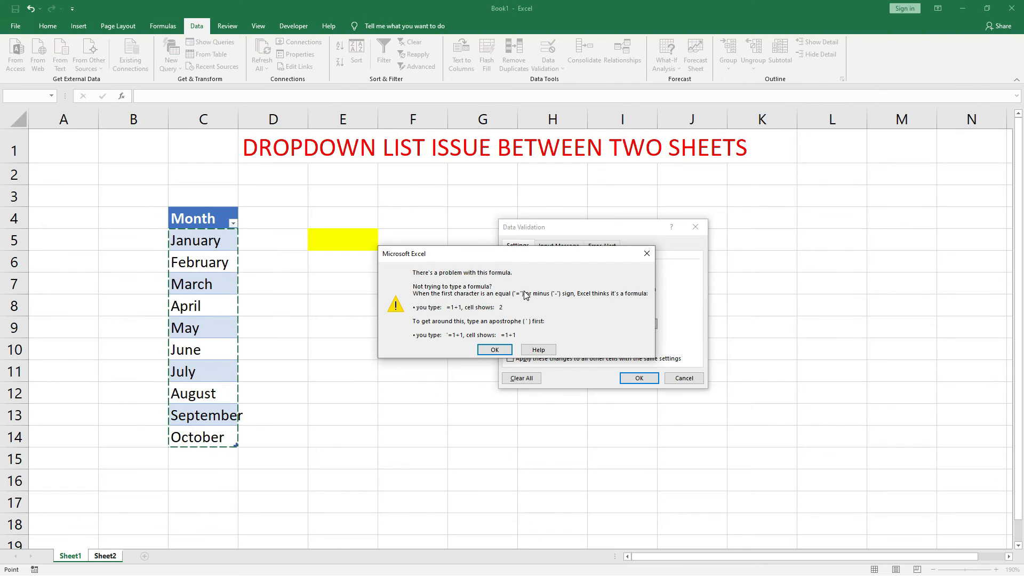
pyautogui.click(502, 351)
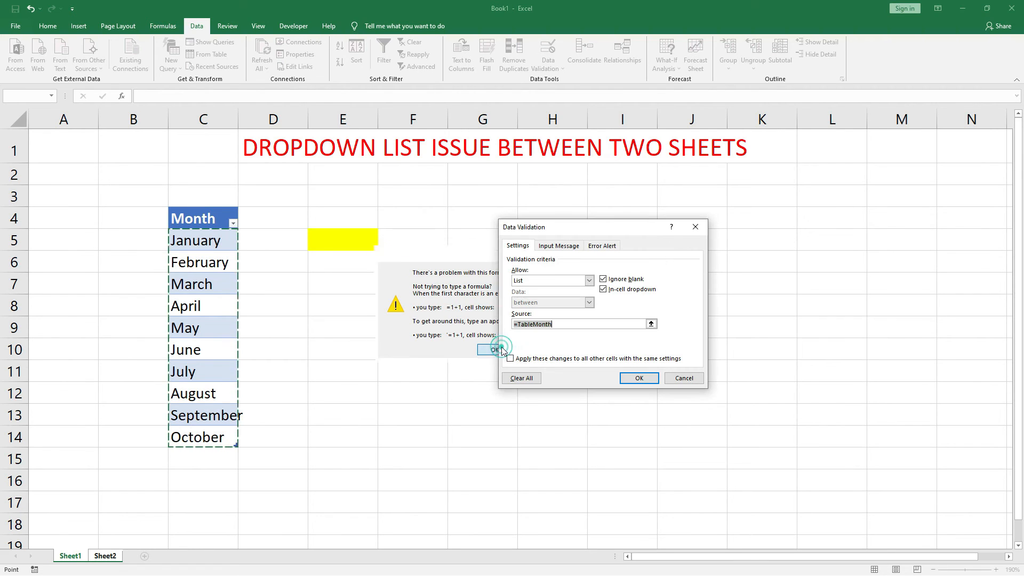
# Wrap the table name in the validation list source as =INDIRECT("TableMonth") and apply it to C5 on Sheet2
pyautogui.click(559, 327)
pyautogui.click(515, 323)
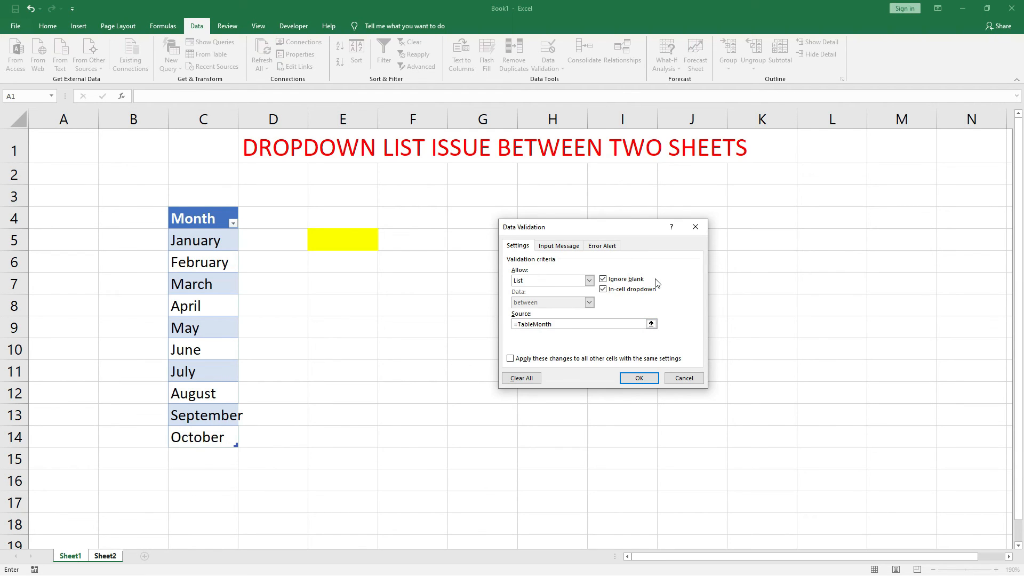
pyautogui.write('INDIRECT("')
pyautogui.click(591, 325)
pyautogui.click(630, 380)
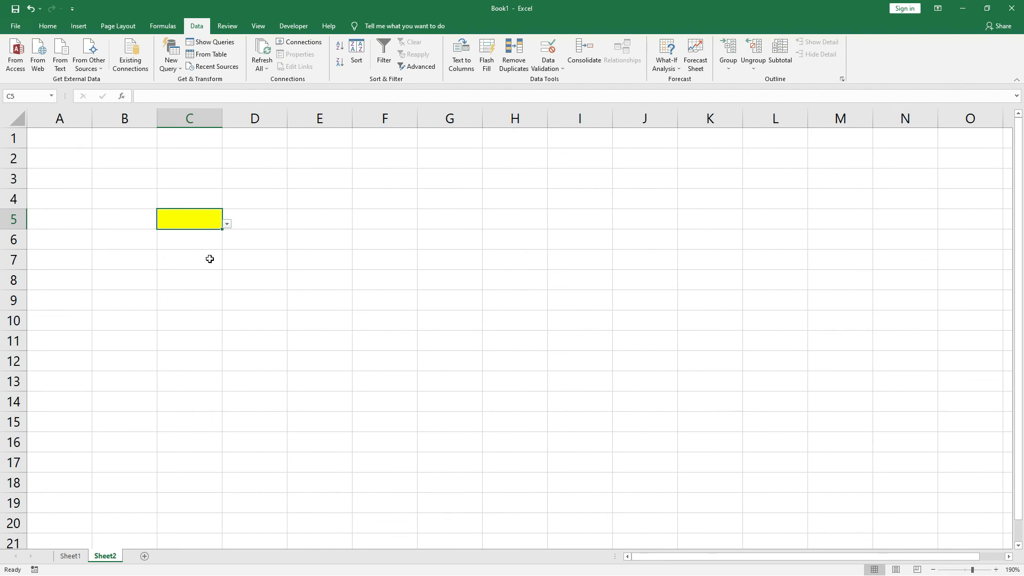
# Look through the whole month dropdown list in C5 on Sheet2 without picking an entry
pyautogui.click(227, 223)
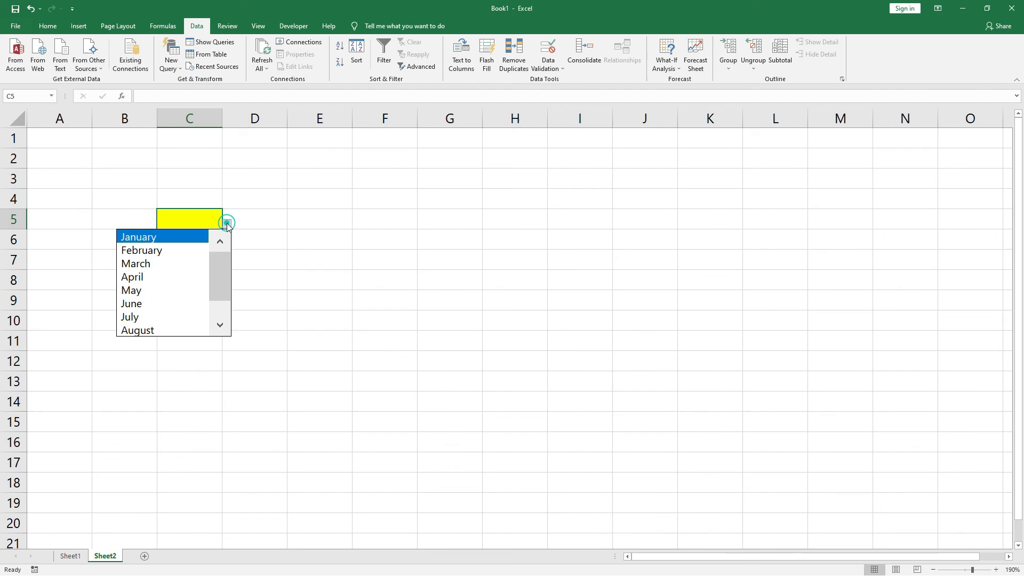
pyautogui.click(219, 265)
pyautogui.moveTo(220, 266); pyautogui.dragTo(222, 282)
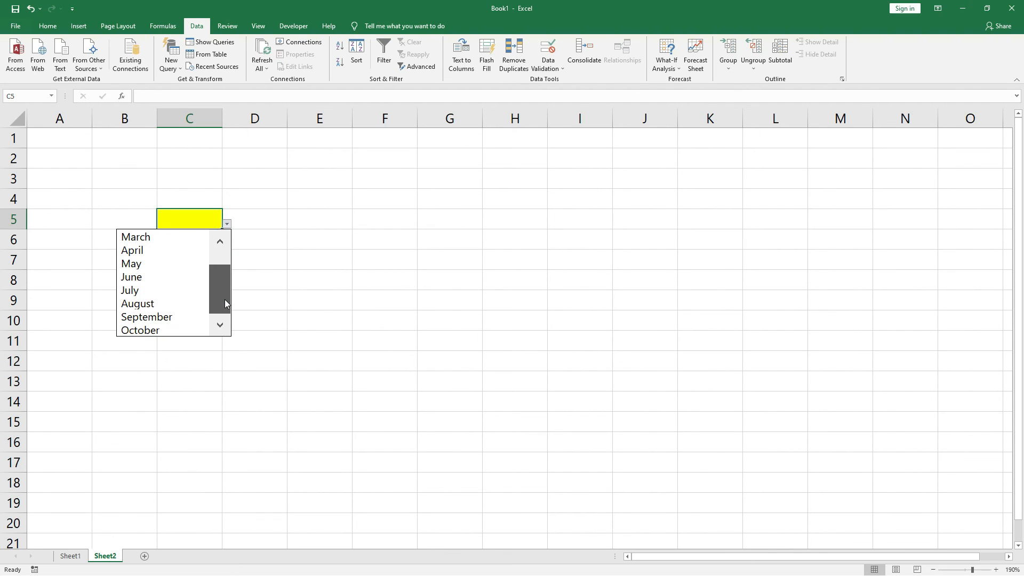
pyautogui.moveTo(225, 280)
pyautogui.mouseDown()
pyautogui.moveTo(225, 257)
pyautogui.moveTo(224, 282)
pyautogui.mouseUp()
pyautogui.click(166, 470)
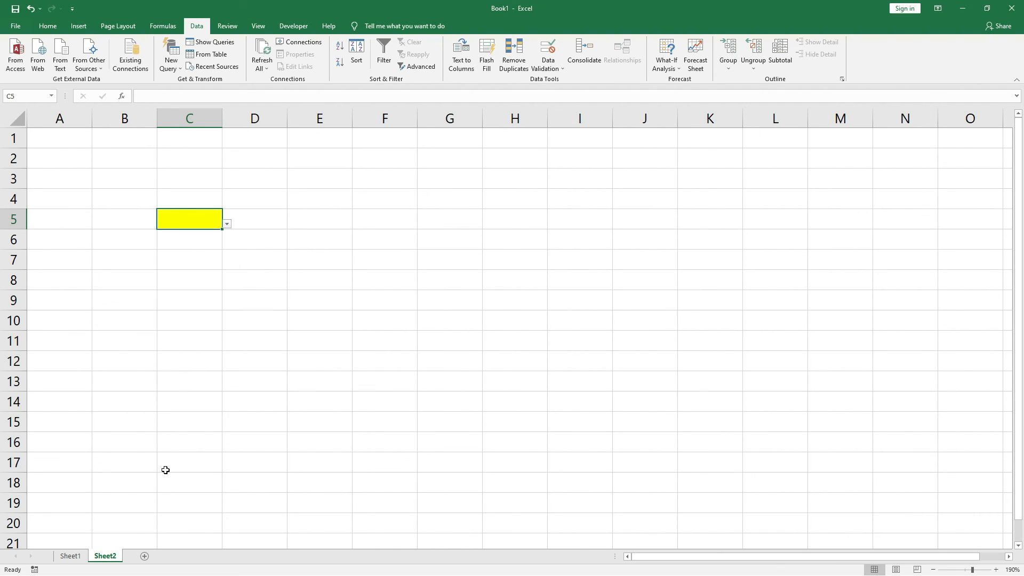
# Add November to the Month table on Sheet1 by entering it in C15, directly below October
pyautogui.click(69, 556)
pyautogui.click(205, 459)
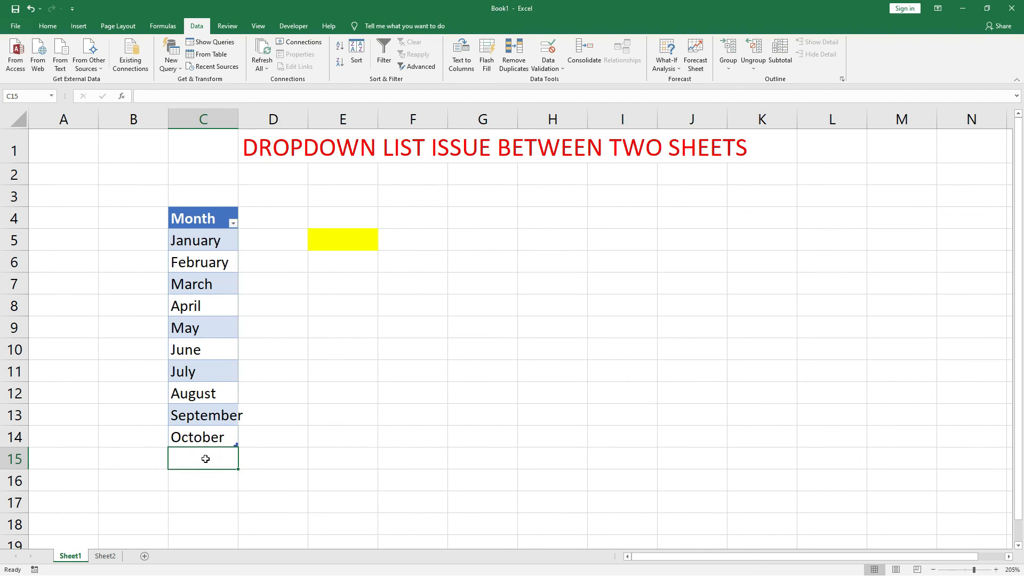
pyautogui.write('N')
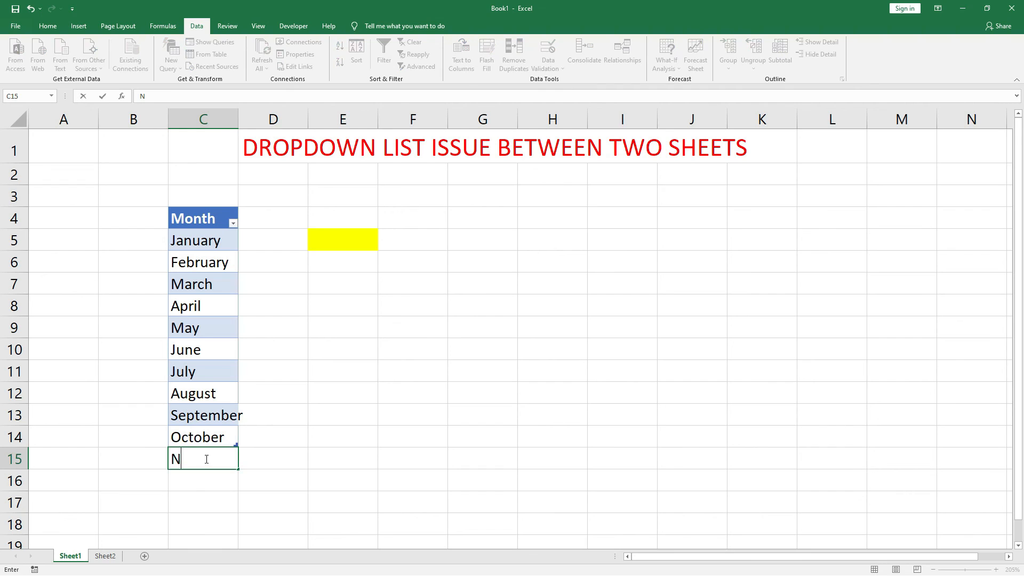
pyautogui.write('ovember')
pyautogui.press('Return')
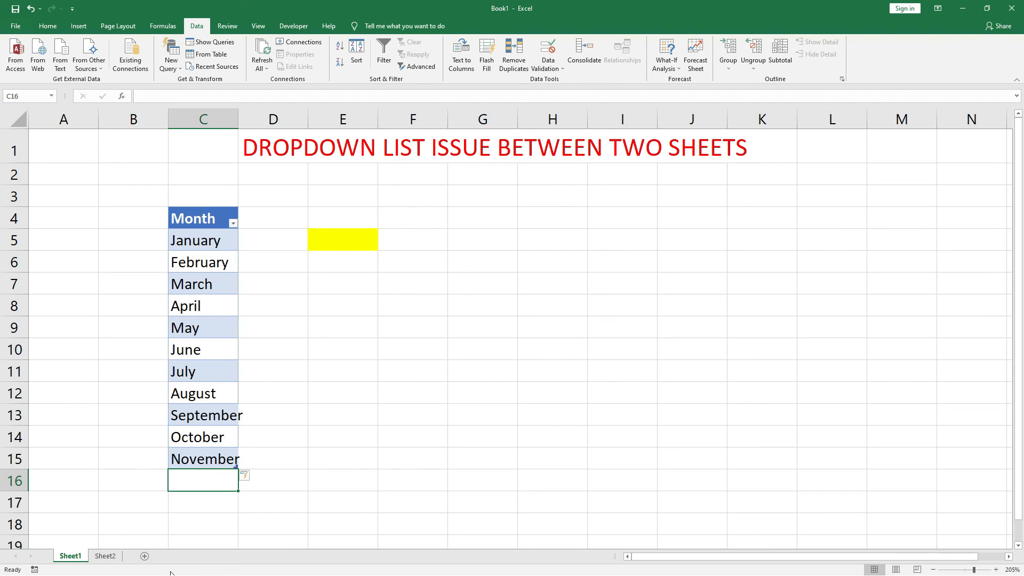
# Check the end of the C5 dropdown list on Sheet2 for the November entry
pyautogui.click(106, 556)
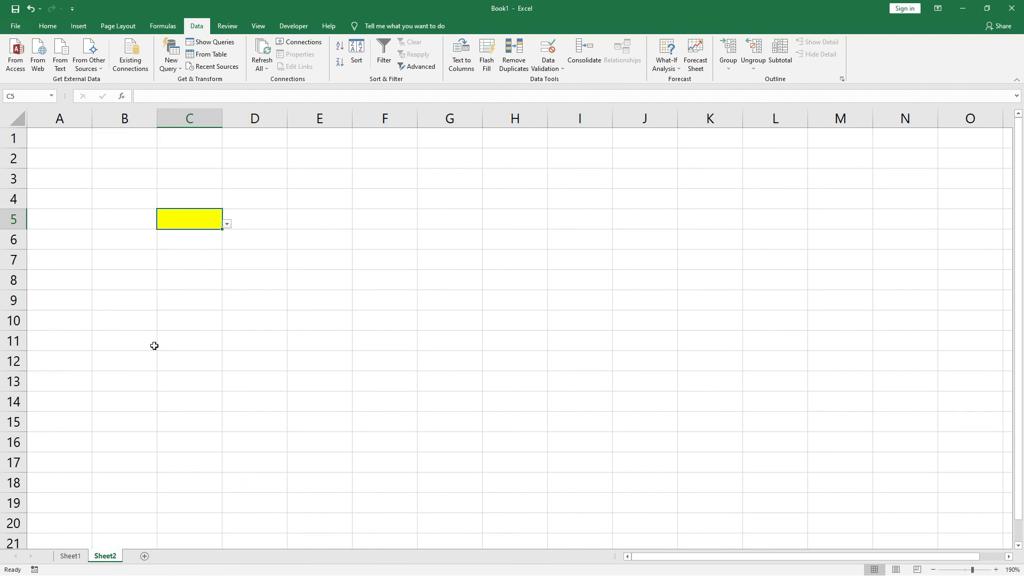
pyautogui.click(225, 223)
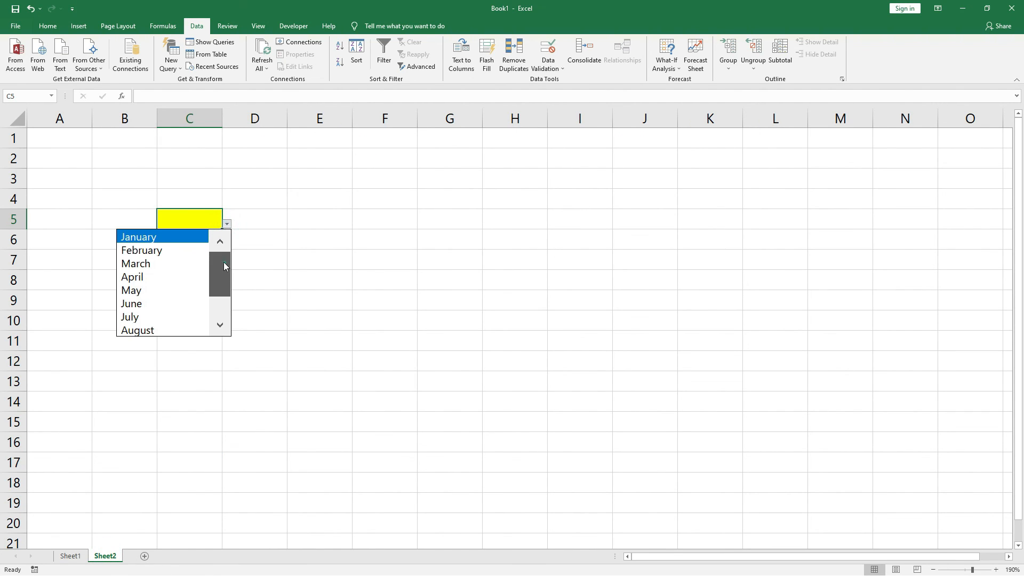
pyautogui.moveTo(223, 262); pyautogui.dragTo(224, 299)
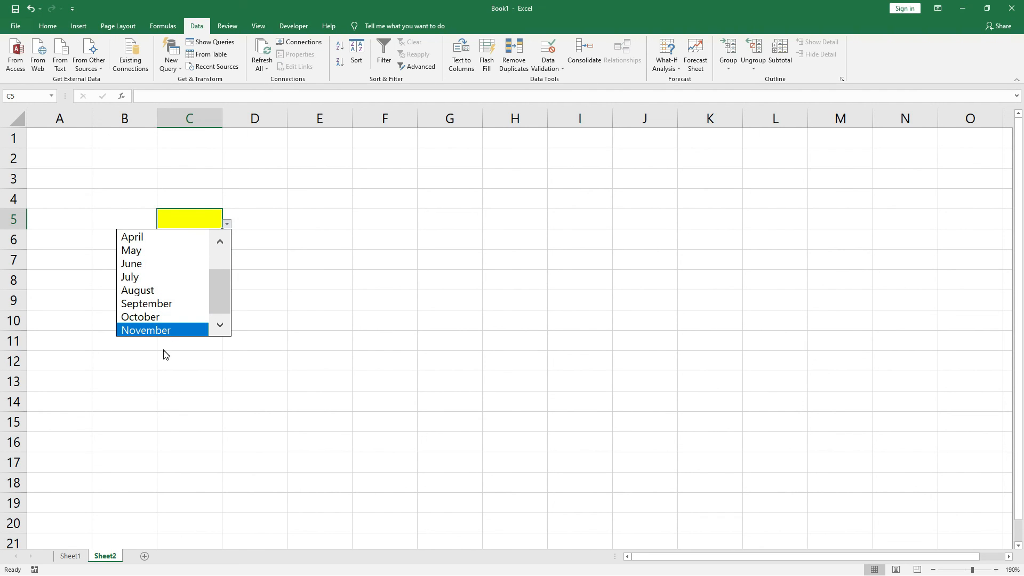
pyautogui.click(220, 308)
# Add December to the Month table on Sheet1 by entering it in C16, directly below November
pyautogui.click(71, 556)
pyautogui.click(70, 555)
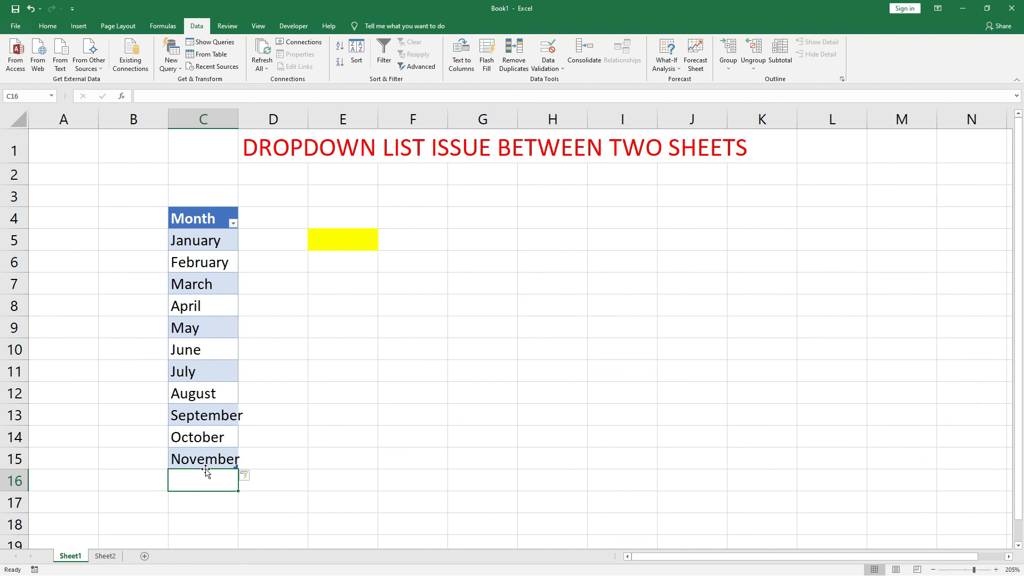
pyautogui.write('De')
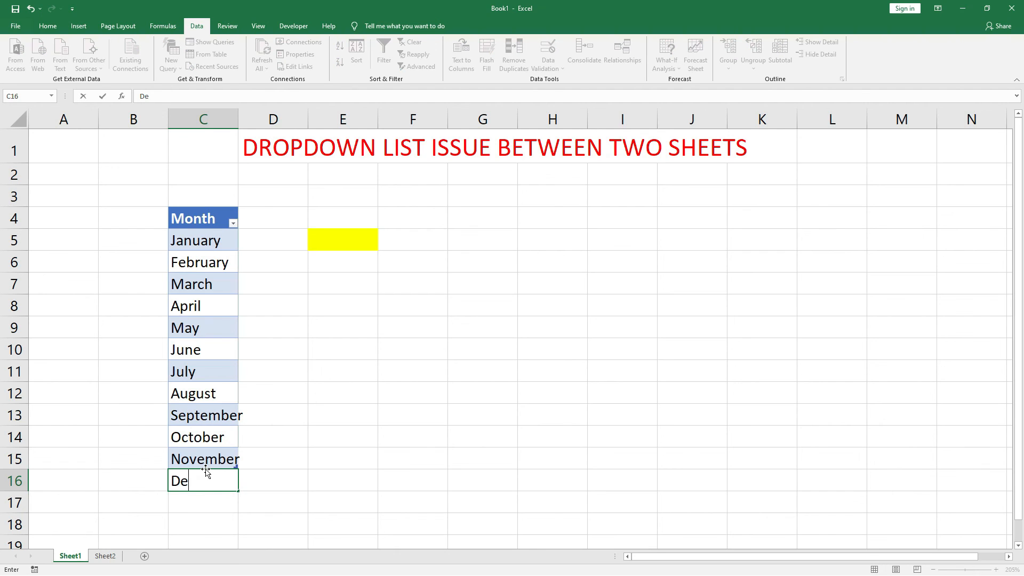
pyautogui.write('cember')
pyautogui.press('Return')
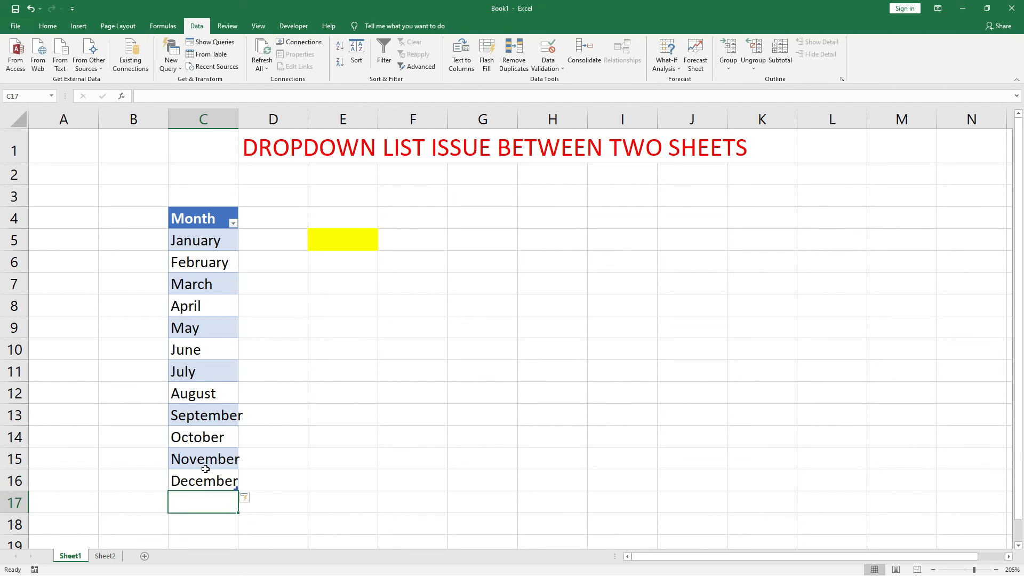
# Check the end of the C5 dropdown list on Sheet2 for the December entry
pyautogui.click(105, 556)
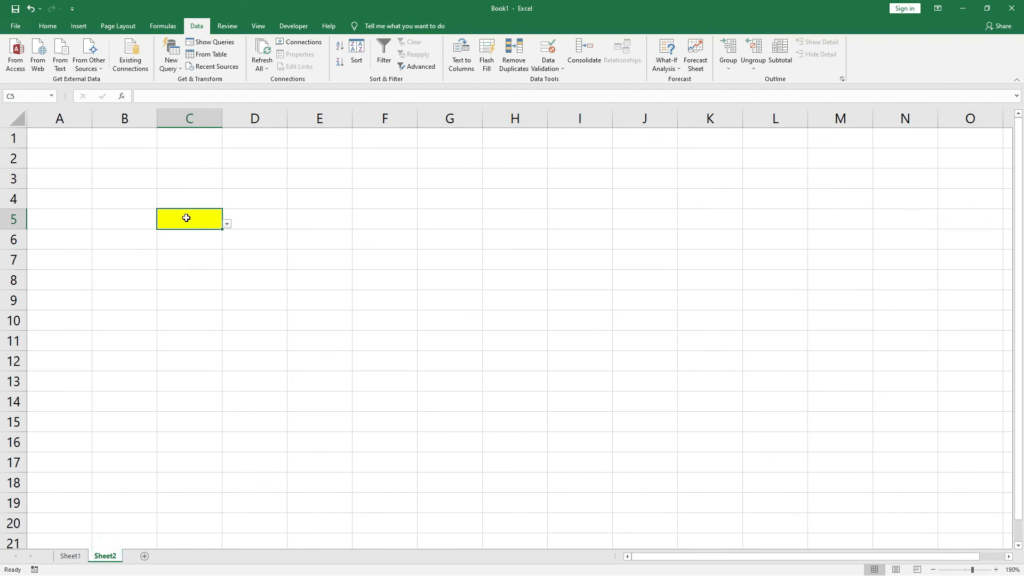
pyautogui.click(227, 224)
pyautogui.moveTo(216, 271); pyautogui.dragTo(219, 335)
pyautogui.click(313, 324)
# Return to Sheet1 and select the September cell inside the Month table
pyautogui.click(70, 556)
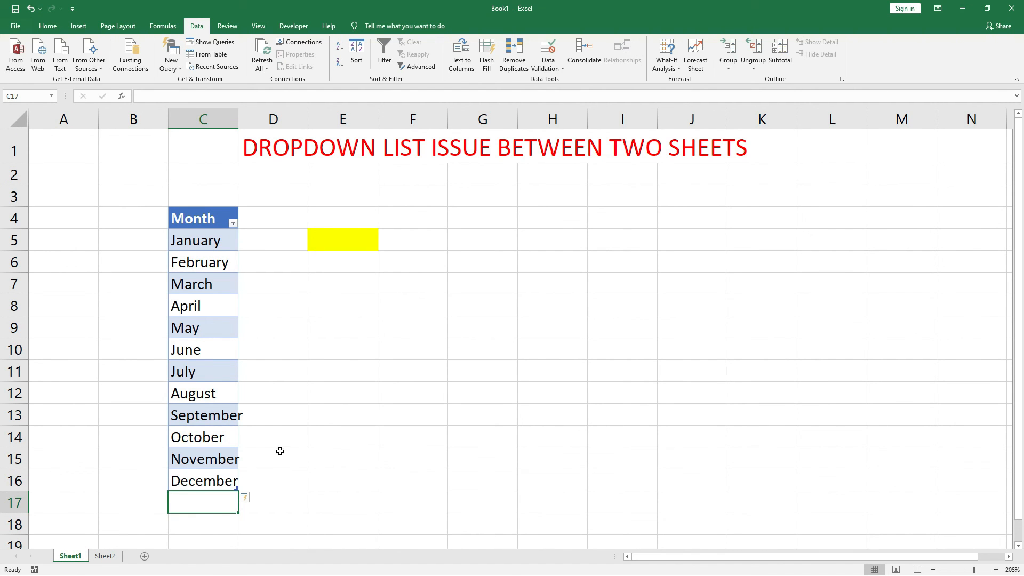
pyautogui.click(297, 416)
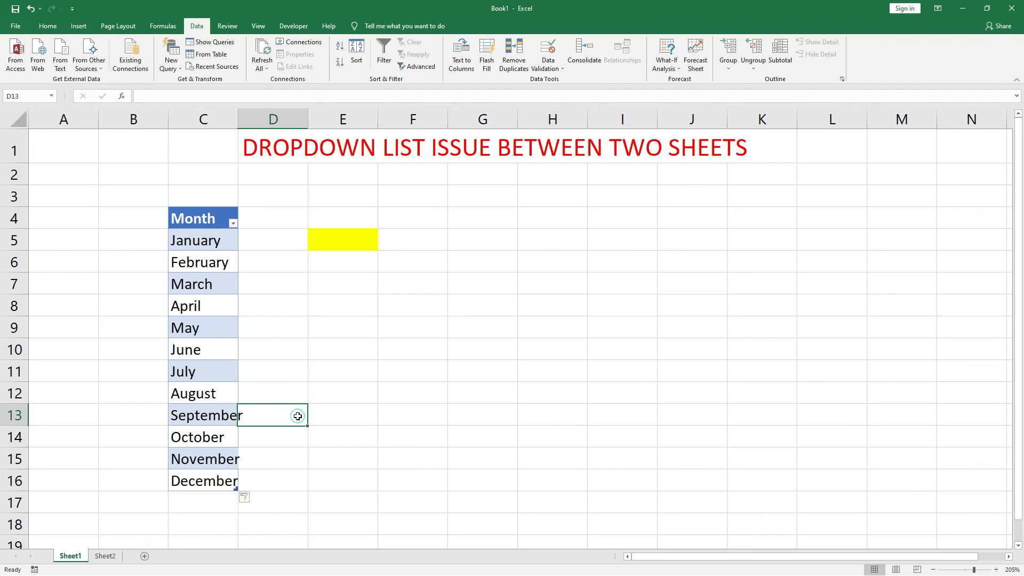
pyautogui.click(224, 412)
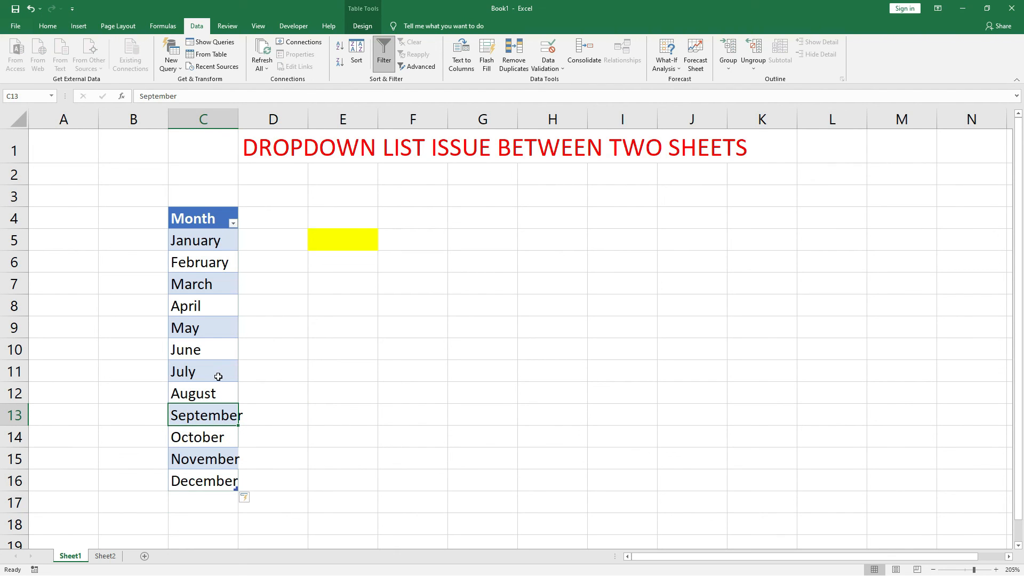